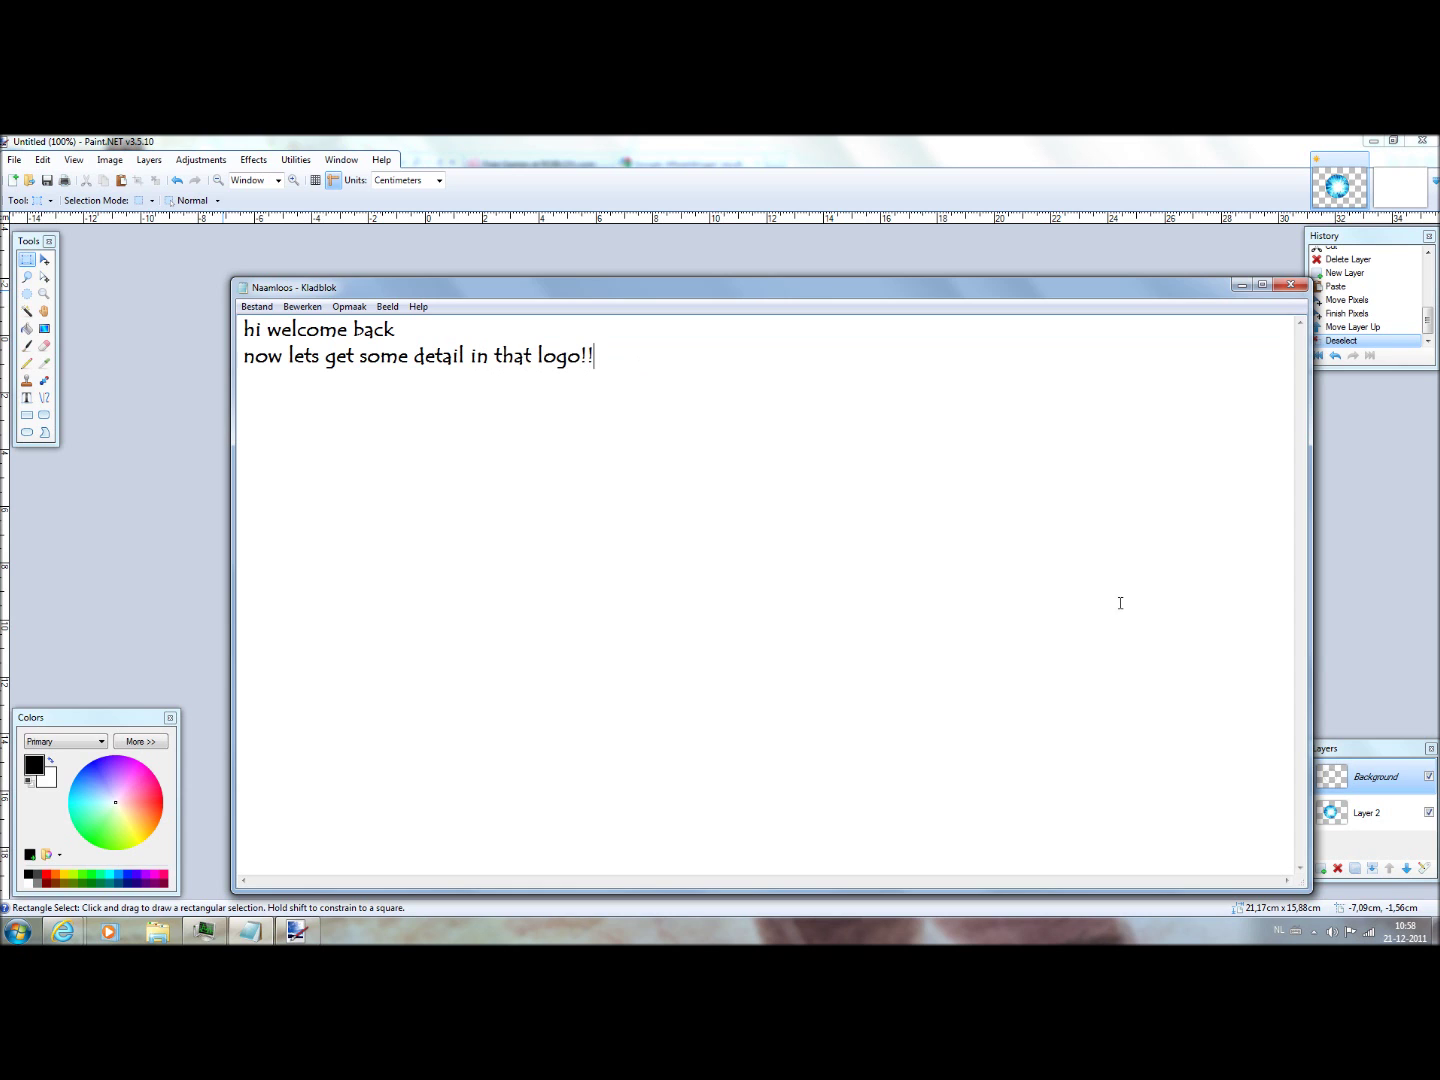
# Switch to the web browser, leave the vortex picture and search Google Images for "tribal".
pyautogui.moveTo(78, 938)
pyautogui.click(190, 838)
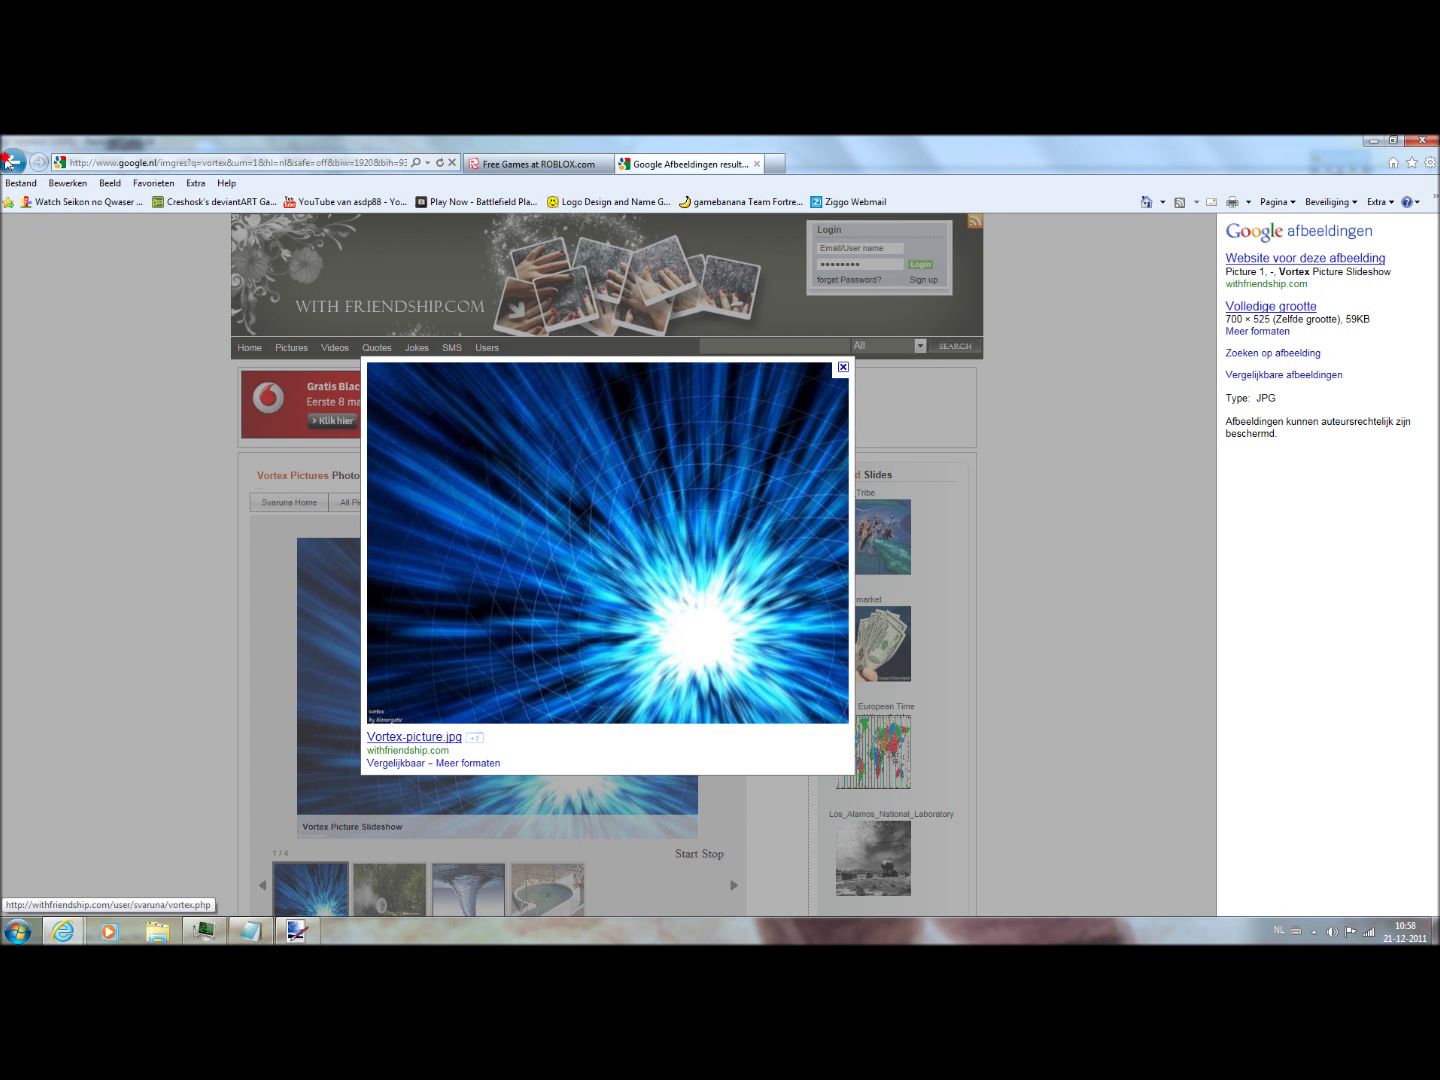
pyautogui.click(10, 163)
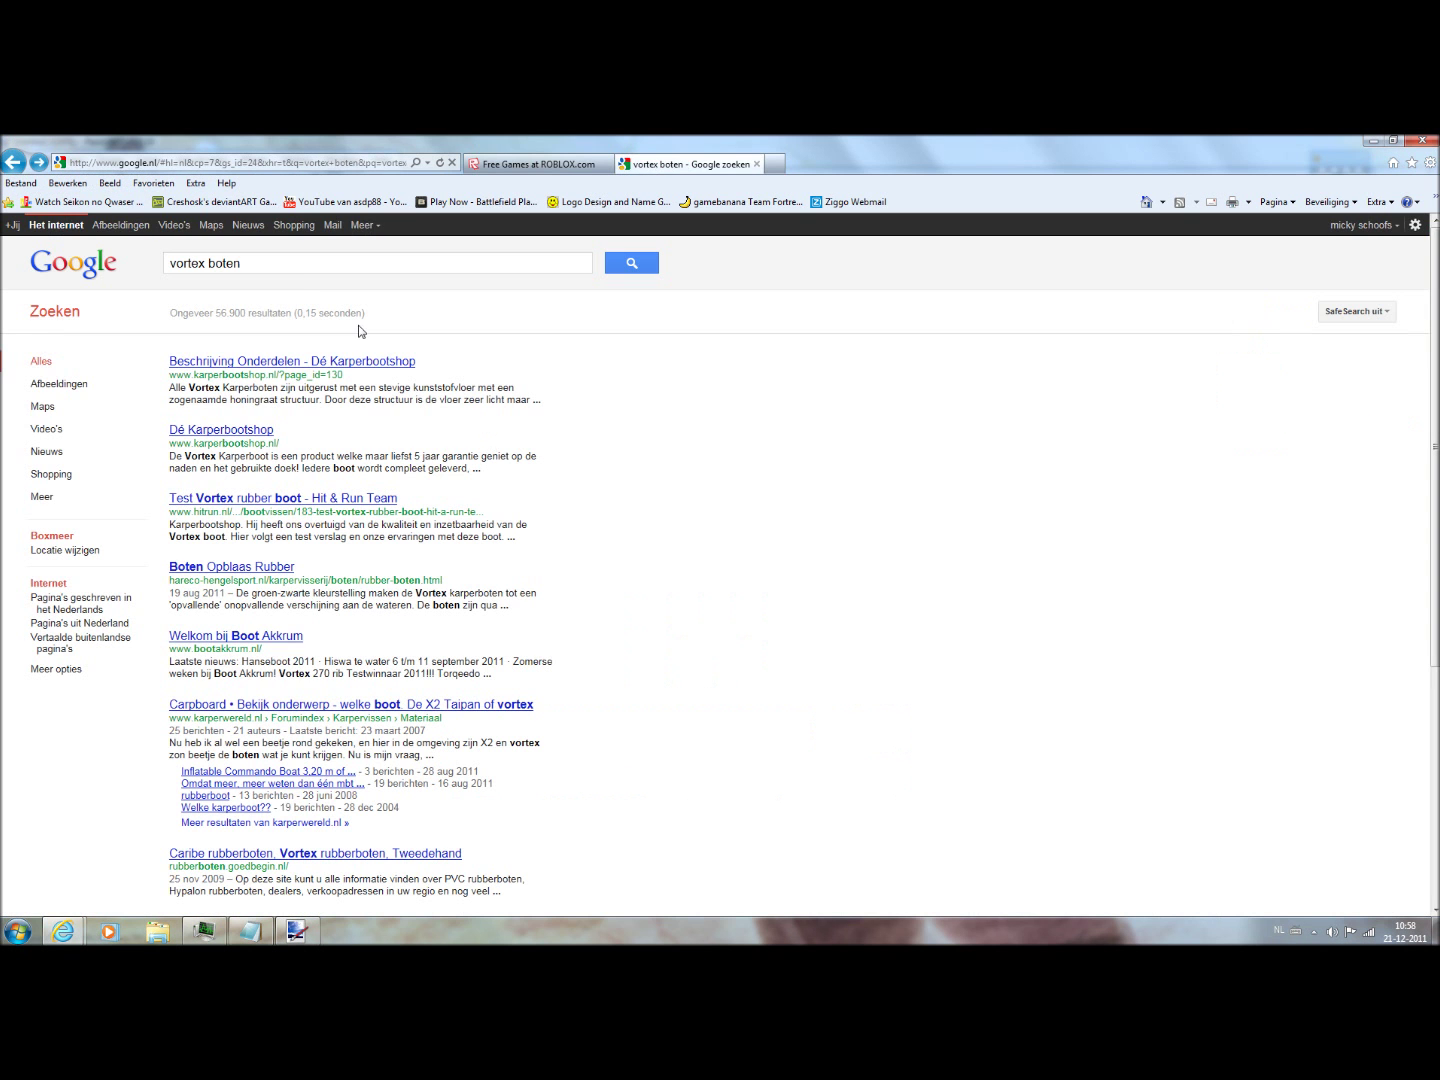
pyautogui.click(58, 264)
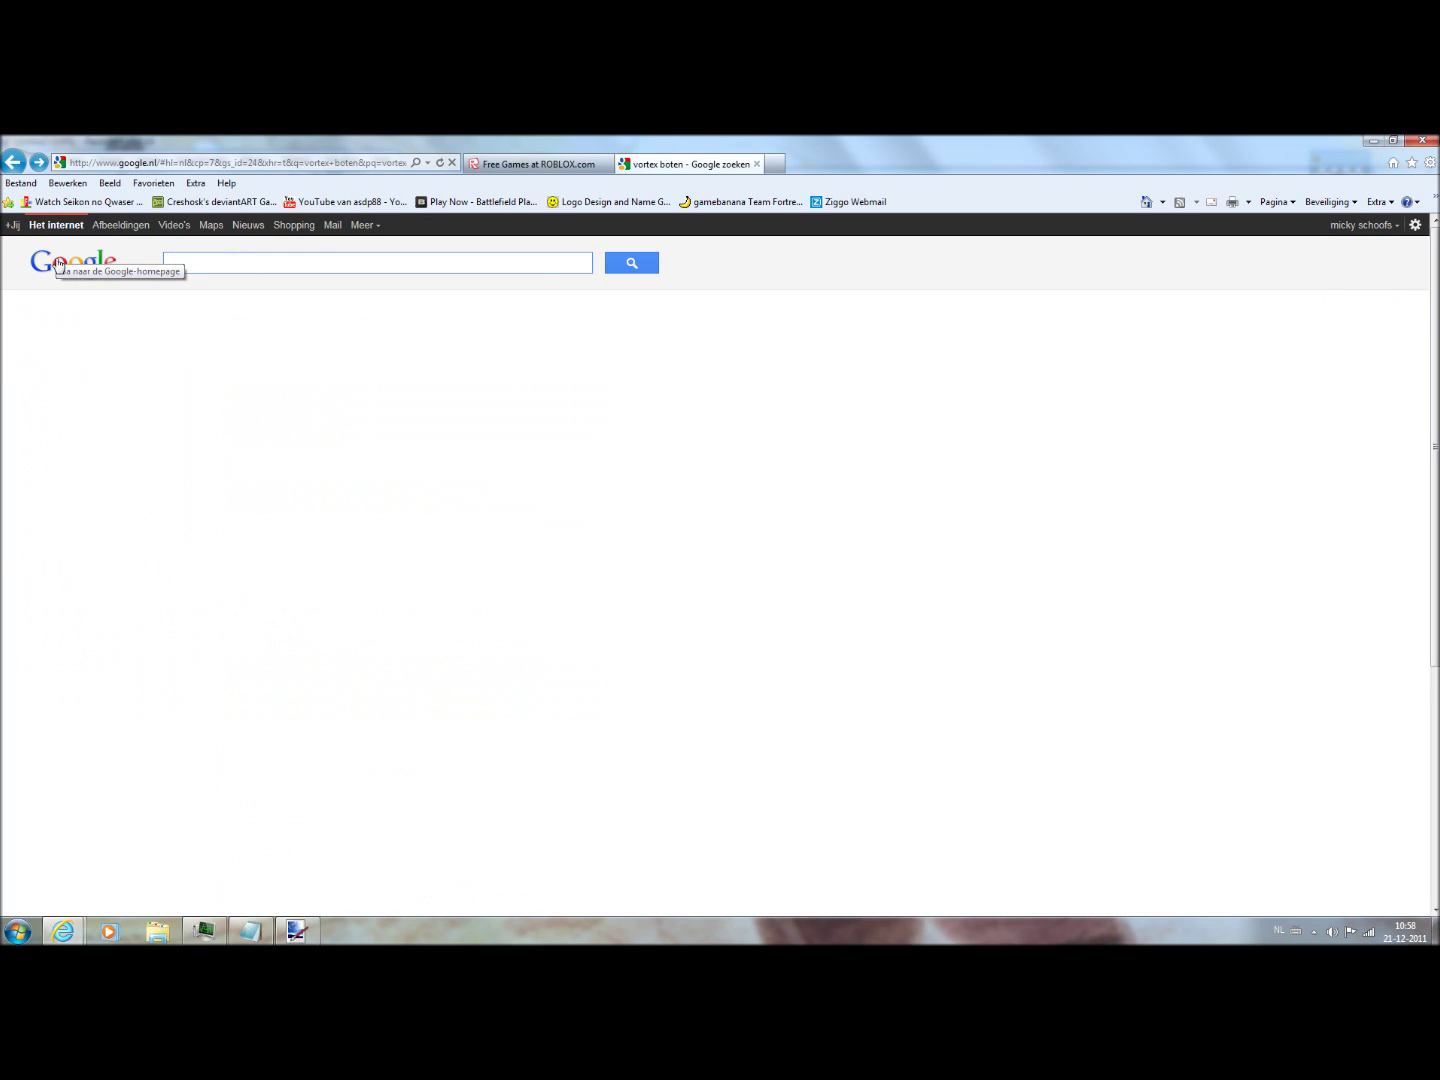
pyautogui.write('tribal')
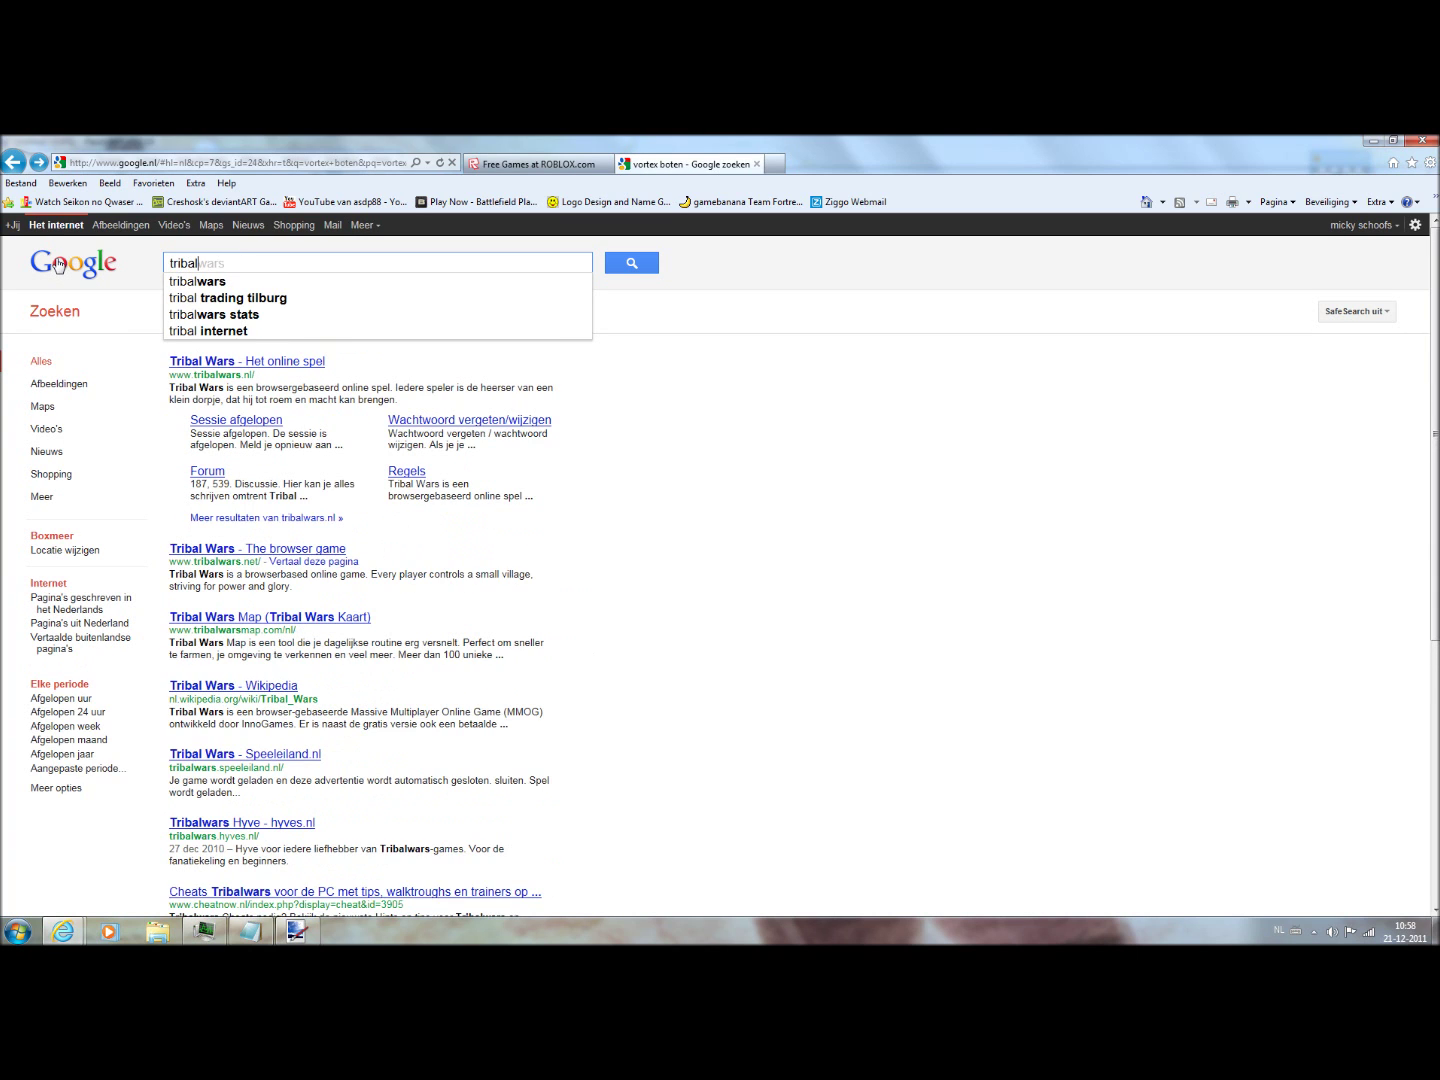
pyautogui.press('Return')
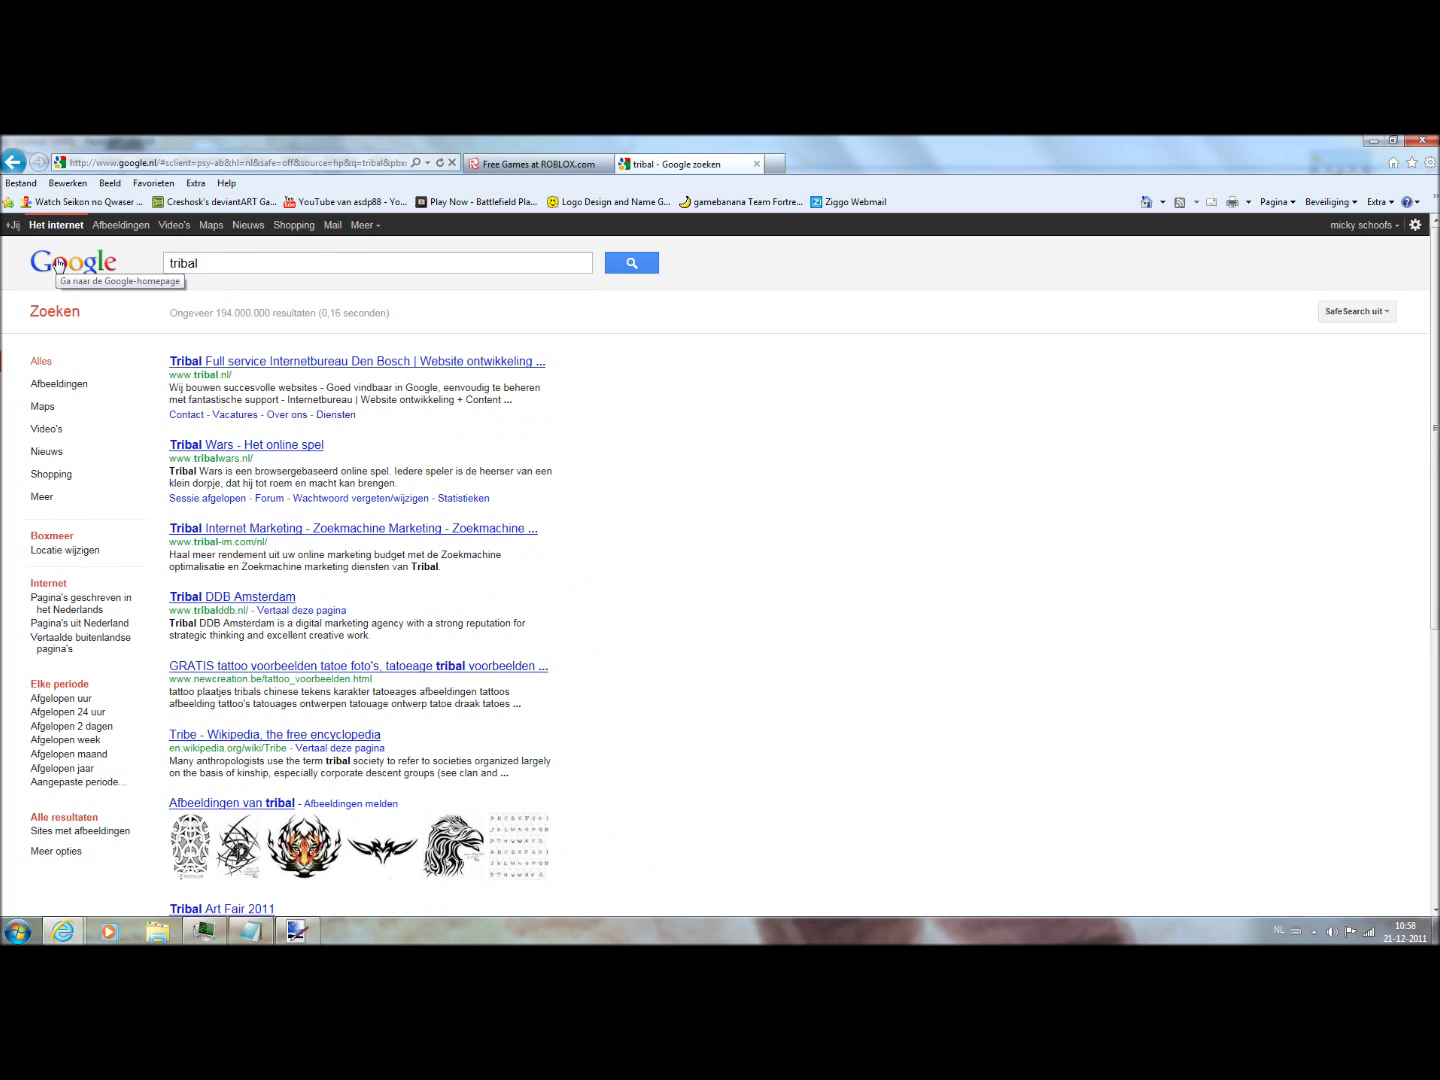
pyautogui.click(120, 225)
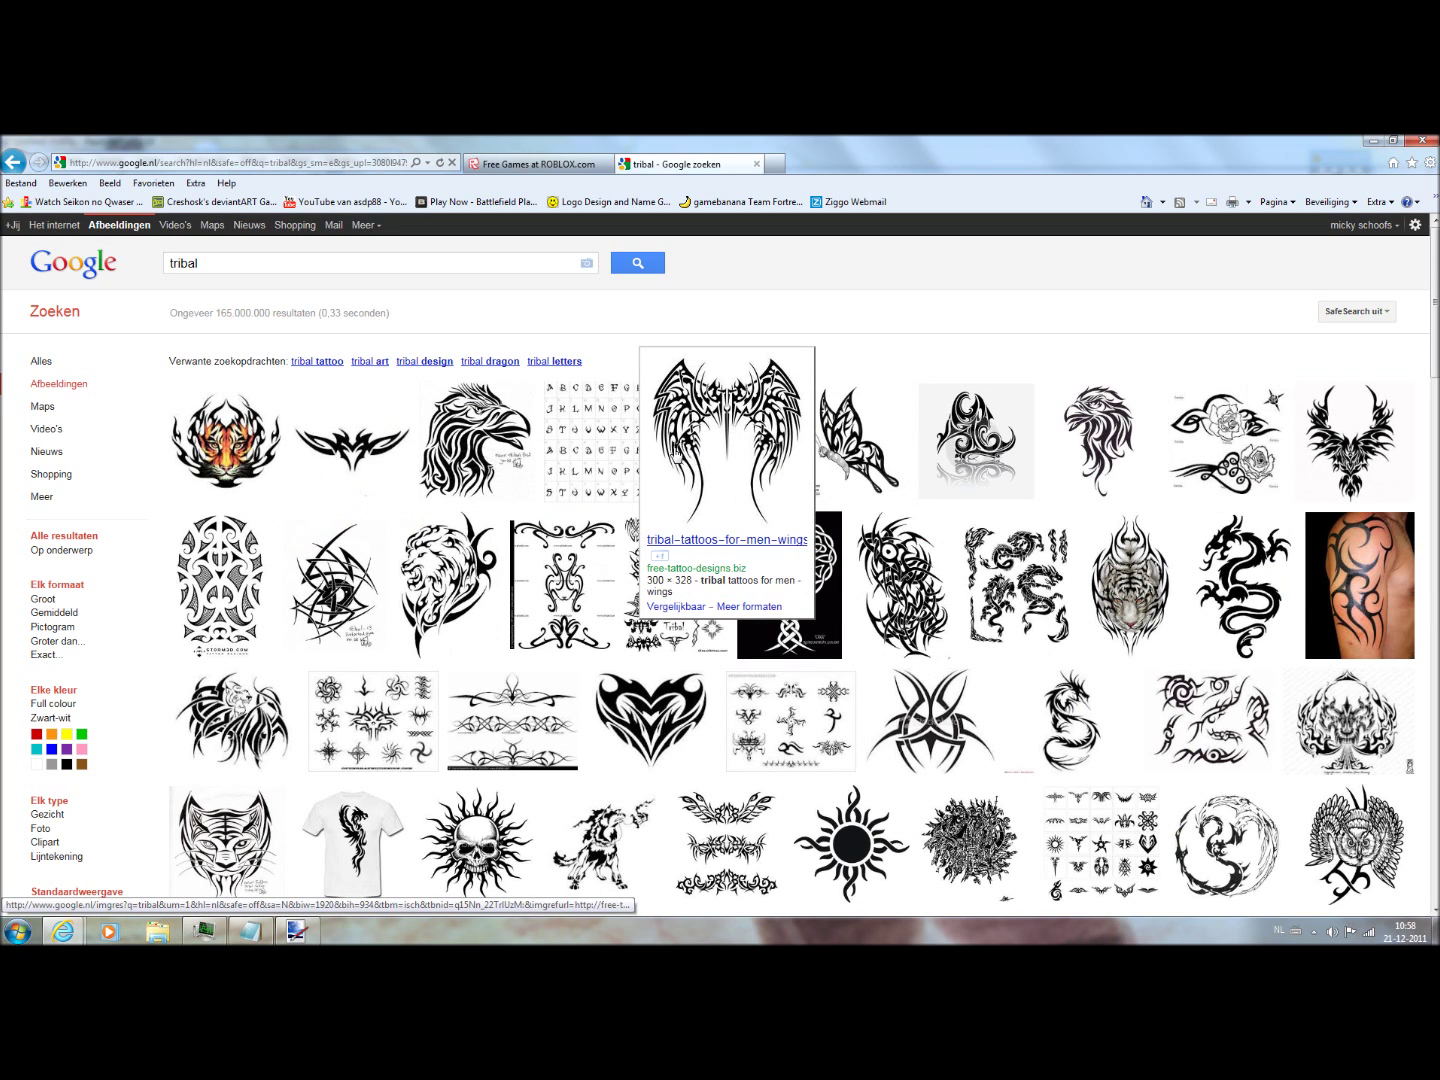
# Look over the tribal image results and open the skull surrounded by black sun flames.
pyautogui.moveTo(242, 425)
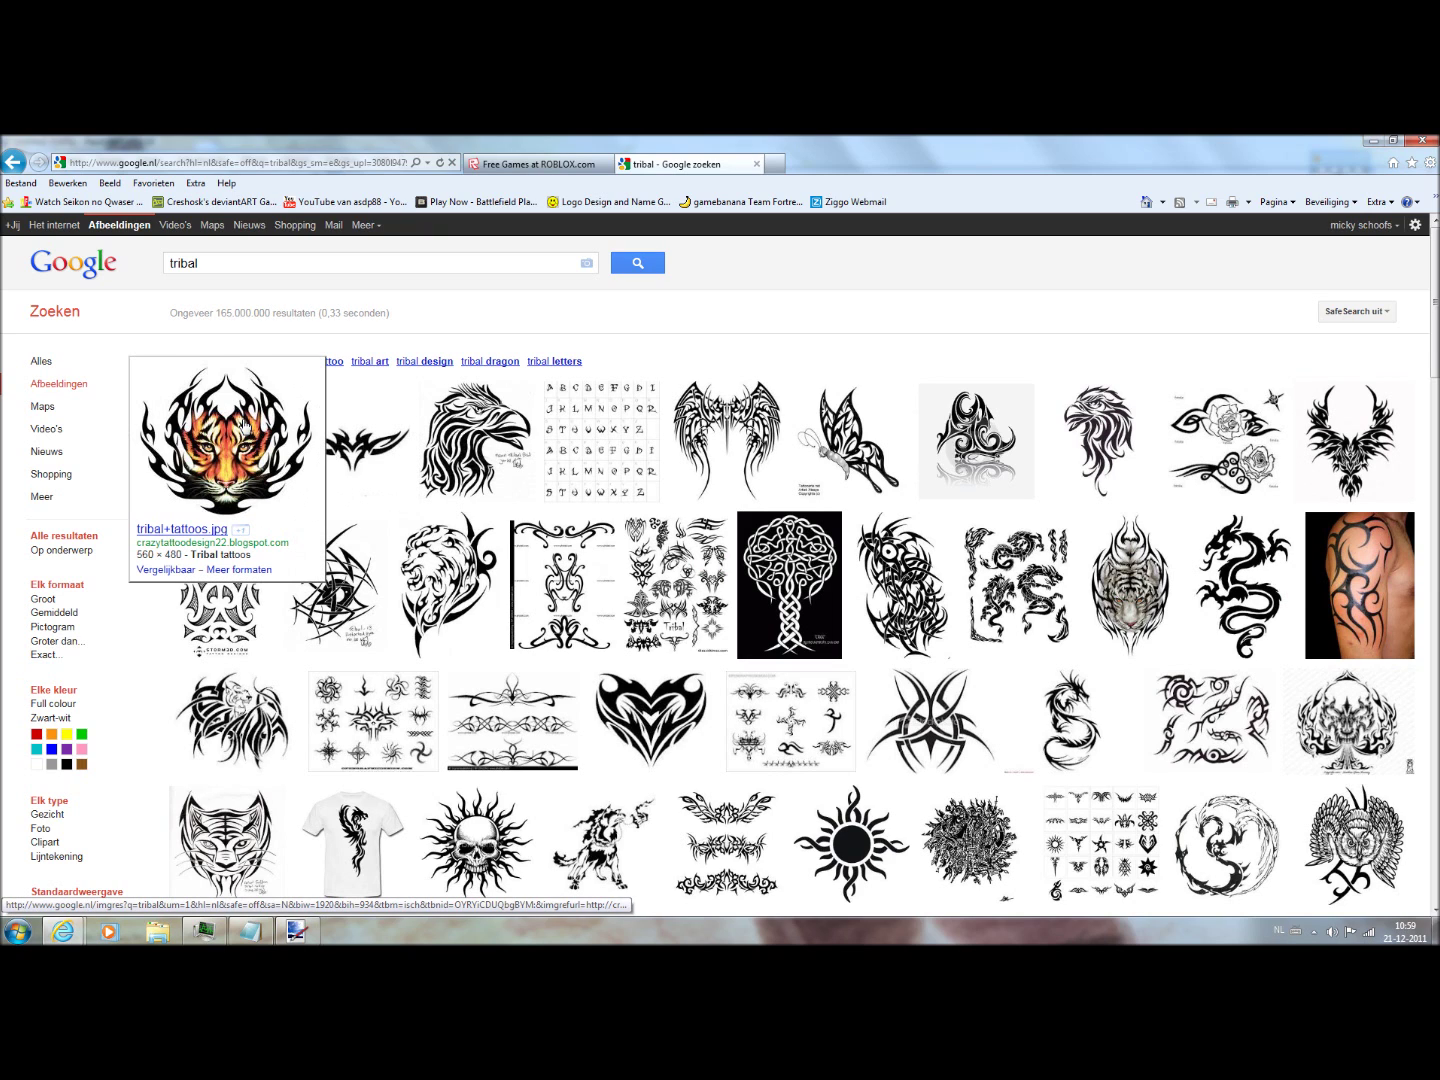
pyautogui.moveTo(225, 810)
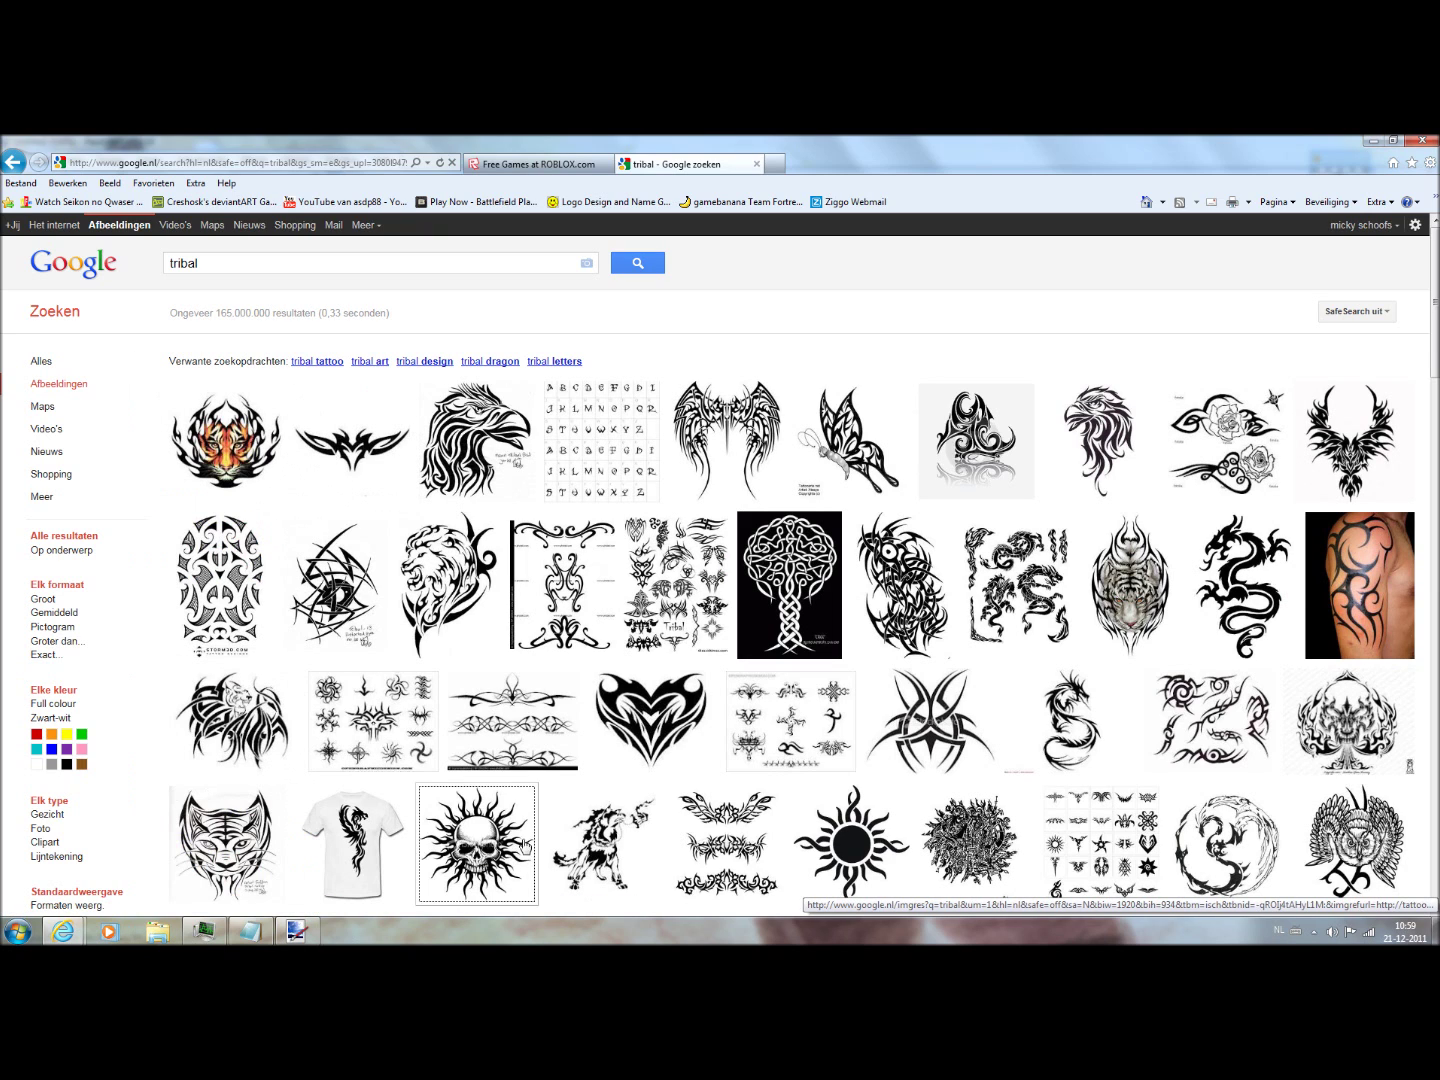
pyautogui.moveTo(522, 840)
pyautogui.click(488, 795)
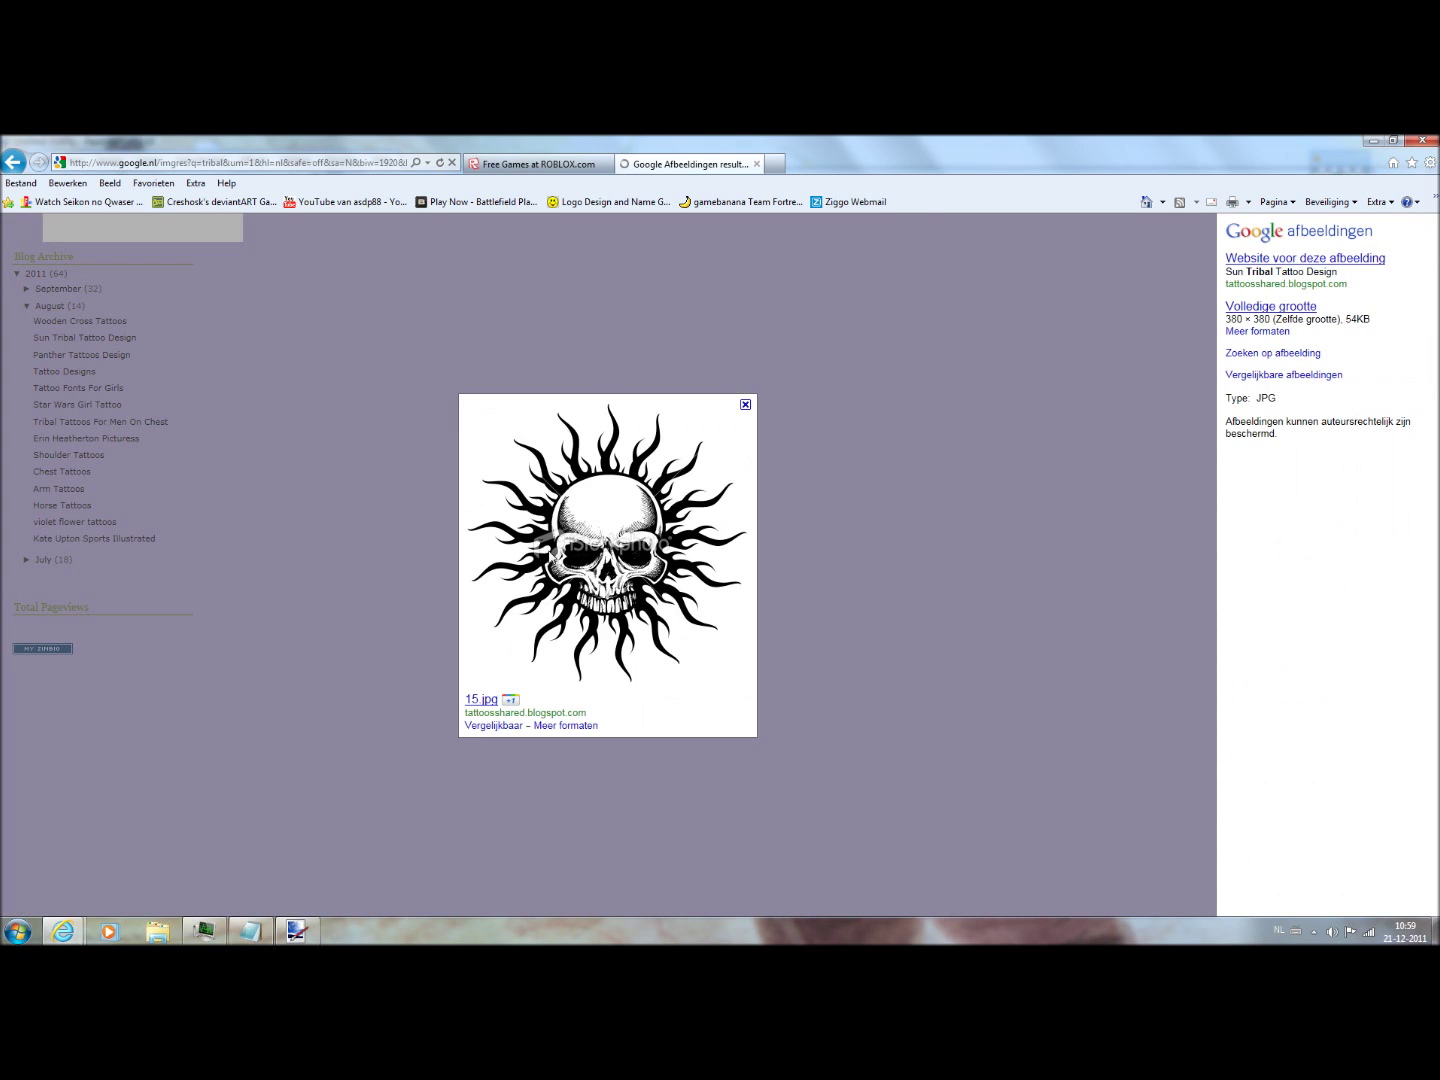
# Switch to Kladblok, add the line "thats a nice one" and minimize the note.
pyautogui.click(266, 938)
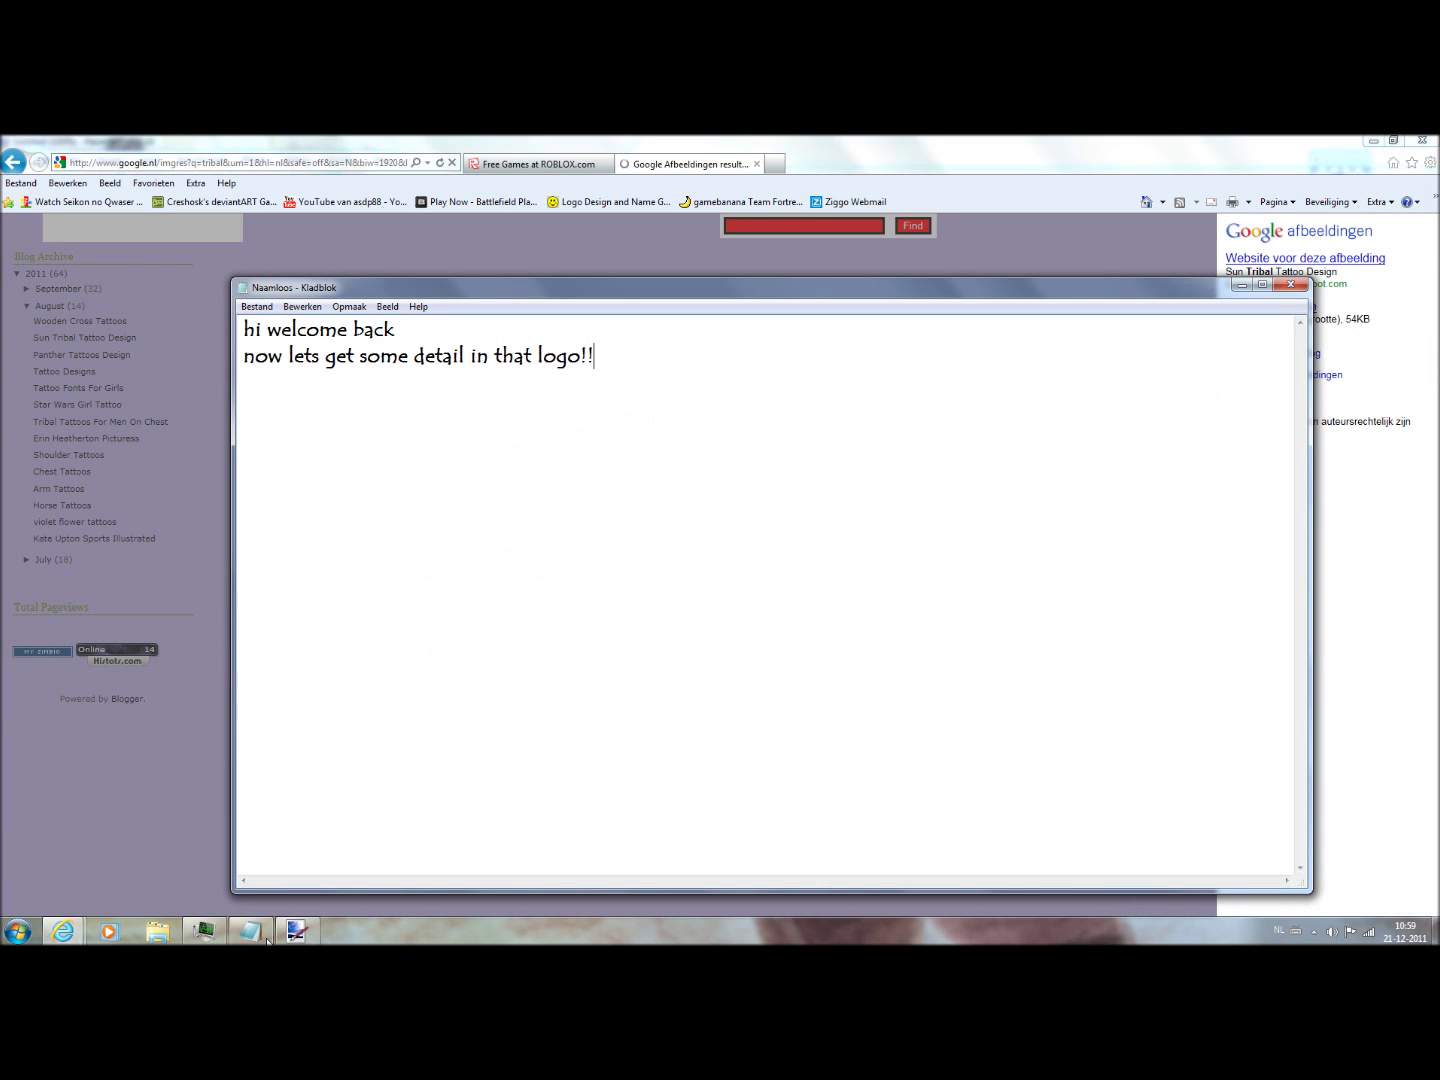
pyautogui.write('thats ')
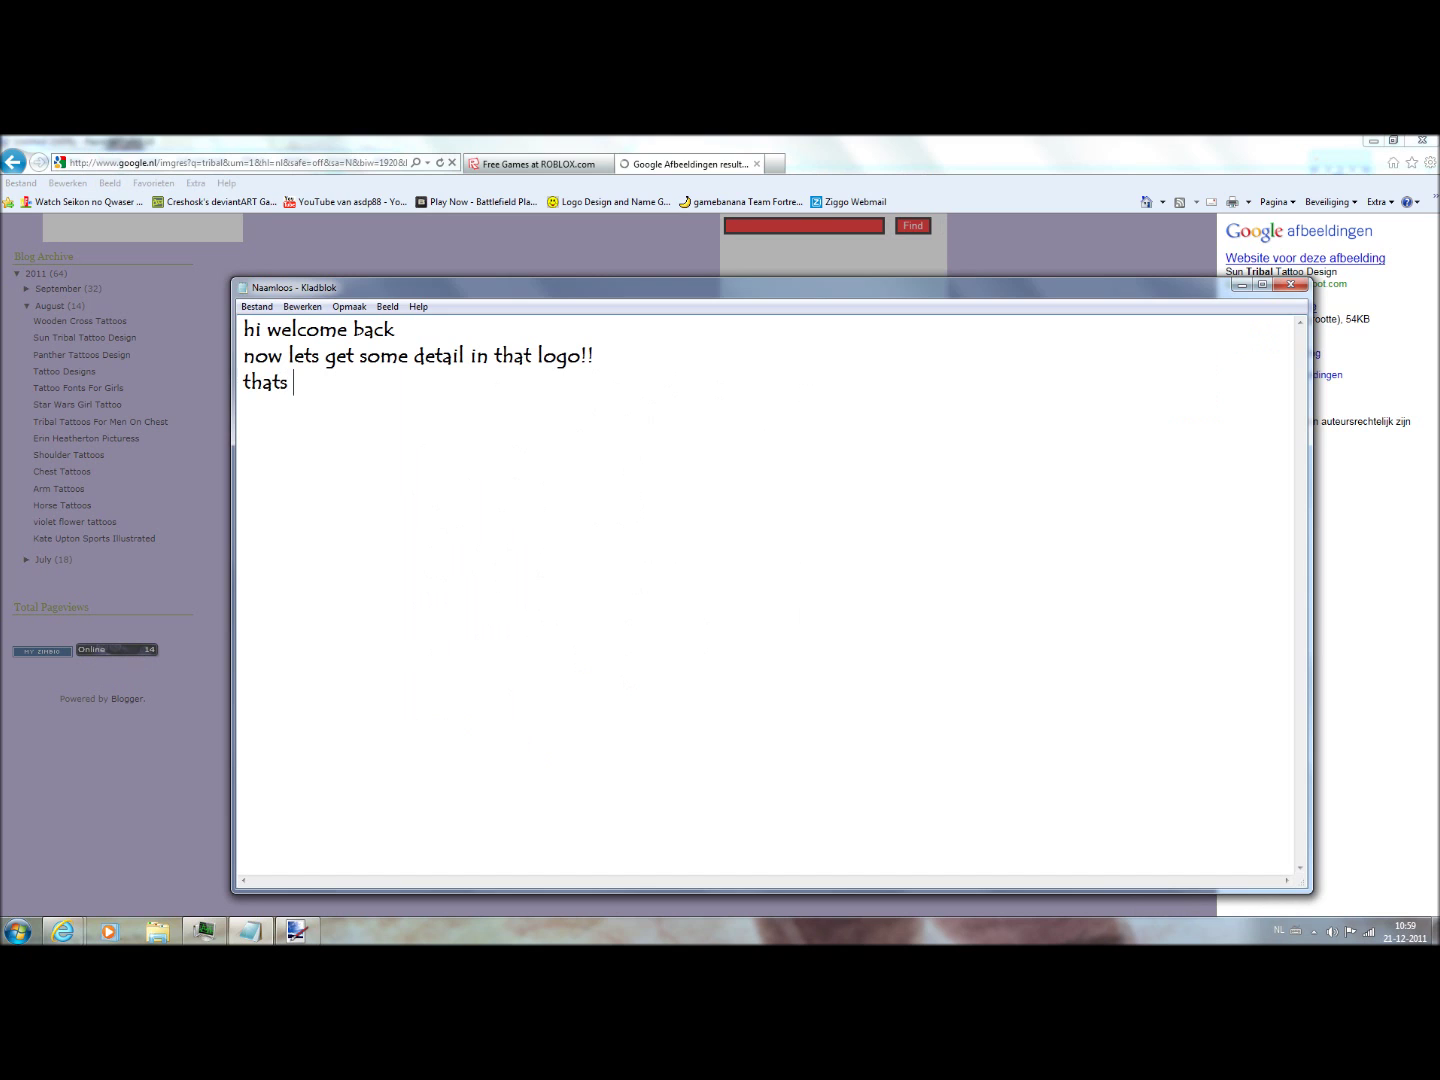
pyautogui.write('a nice one')
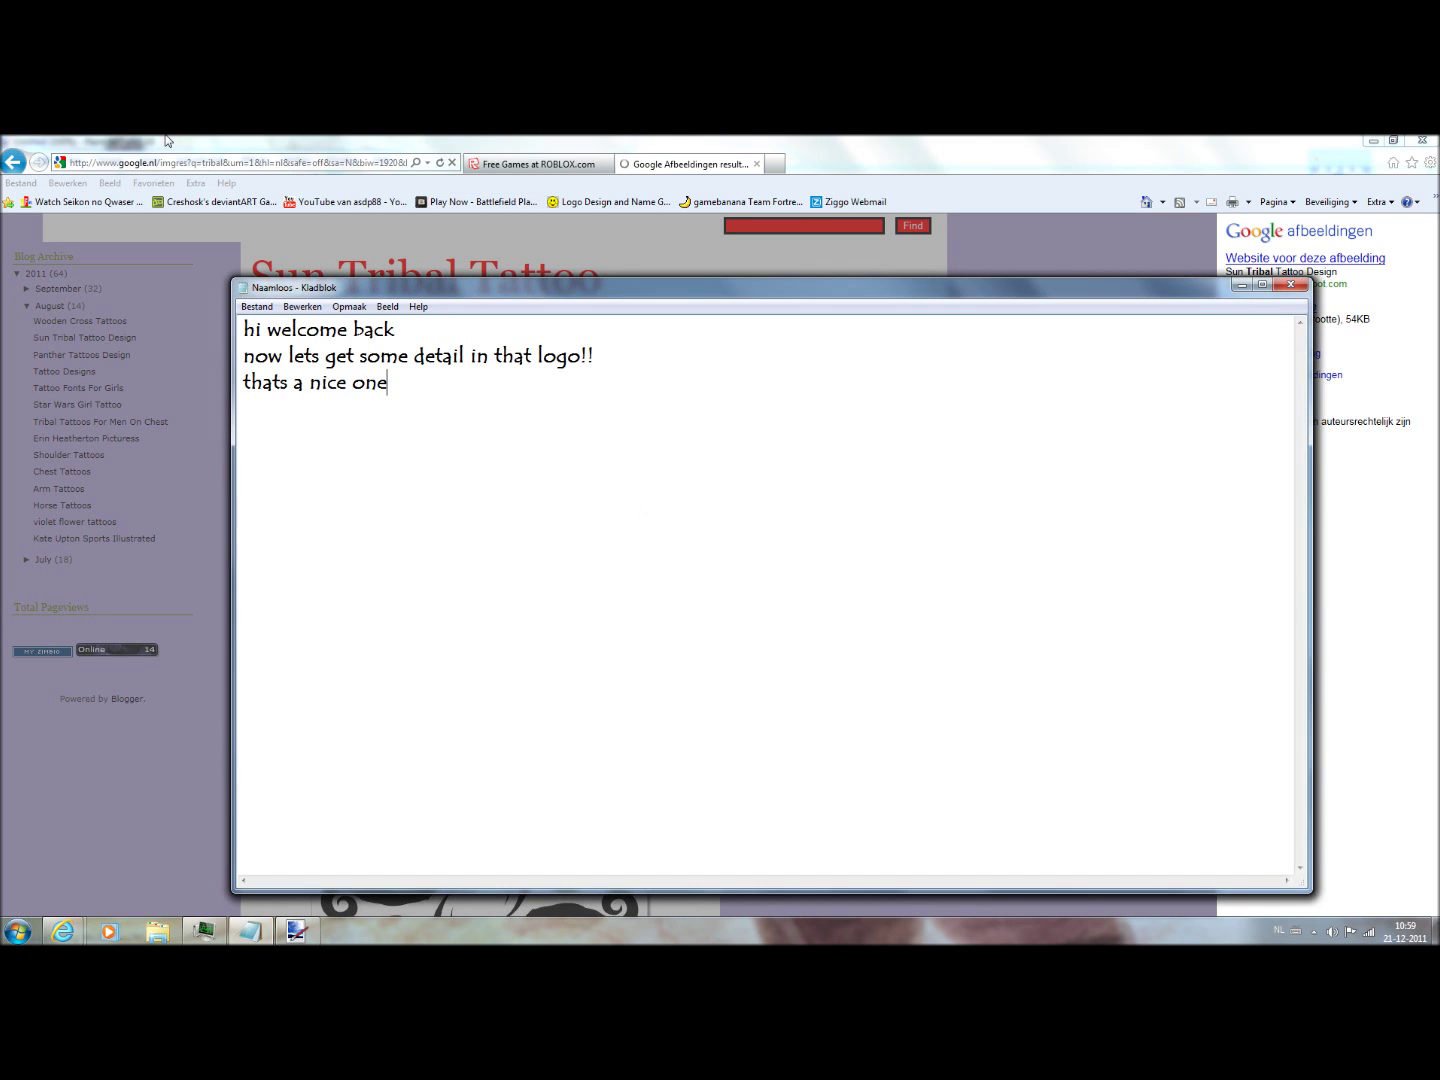
pyautogui.click(1240, 284)
pyautogui.click(620, 528)
pyautogui.click(14, 163)
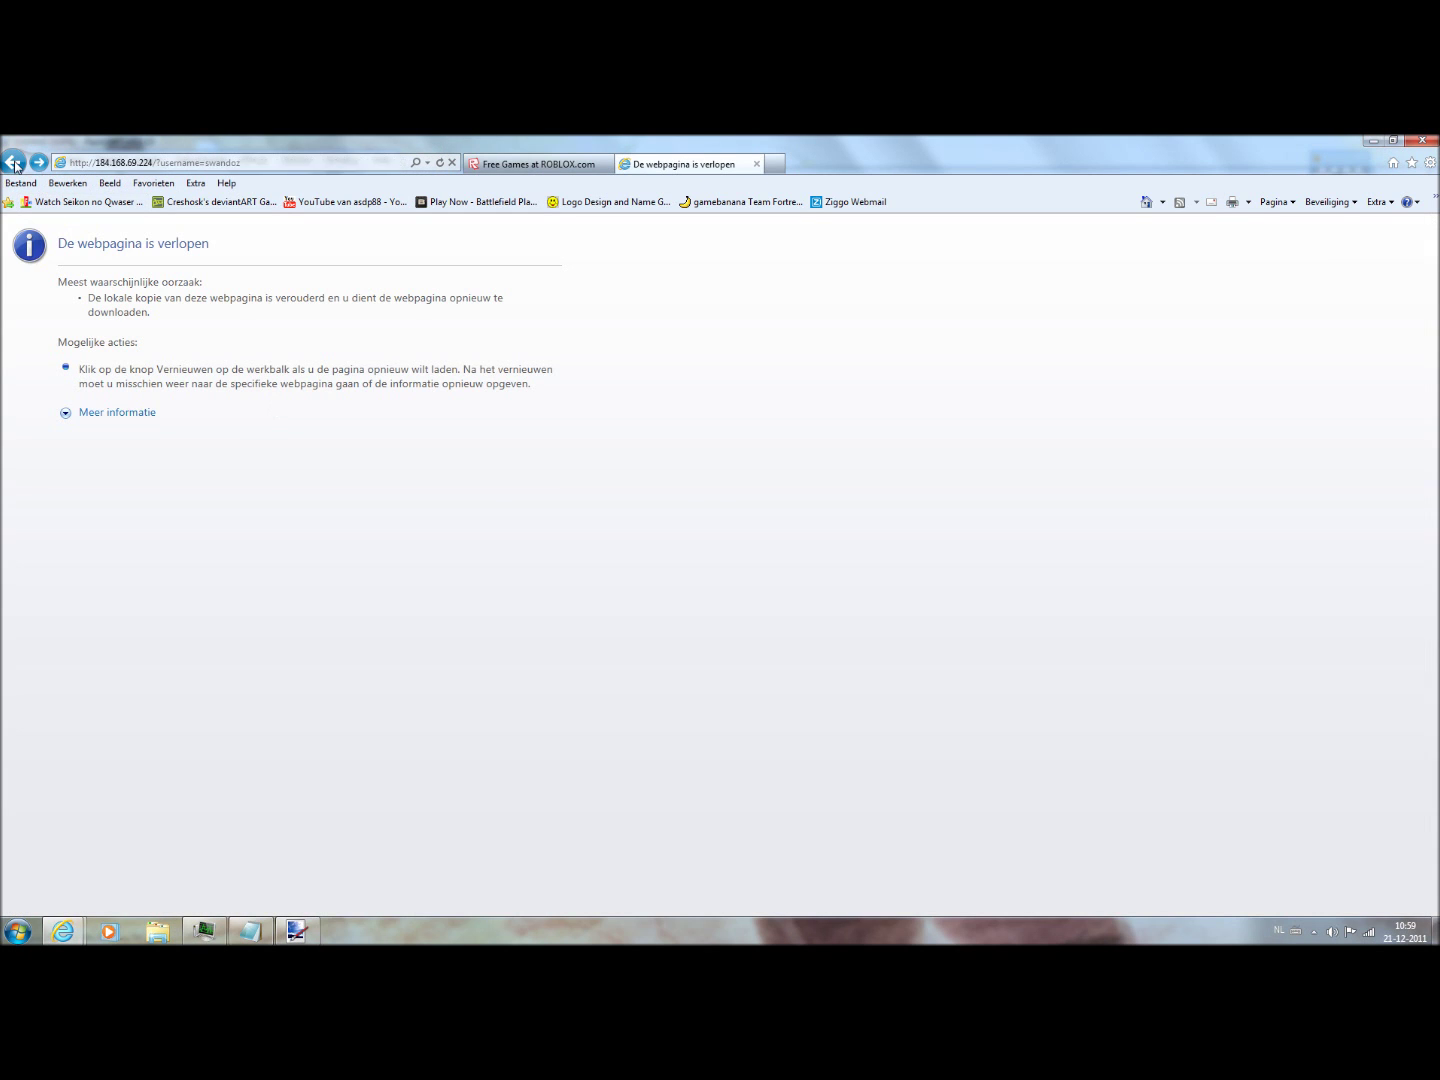
pyautogui.click(14, 163)
# Copy the enlarged skull-and-flames image from the Google image preview.
pyautogui.rightClick(671, 577)
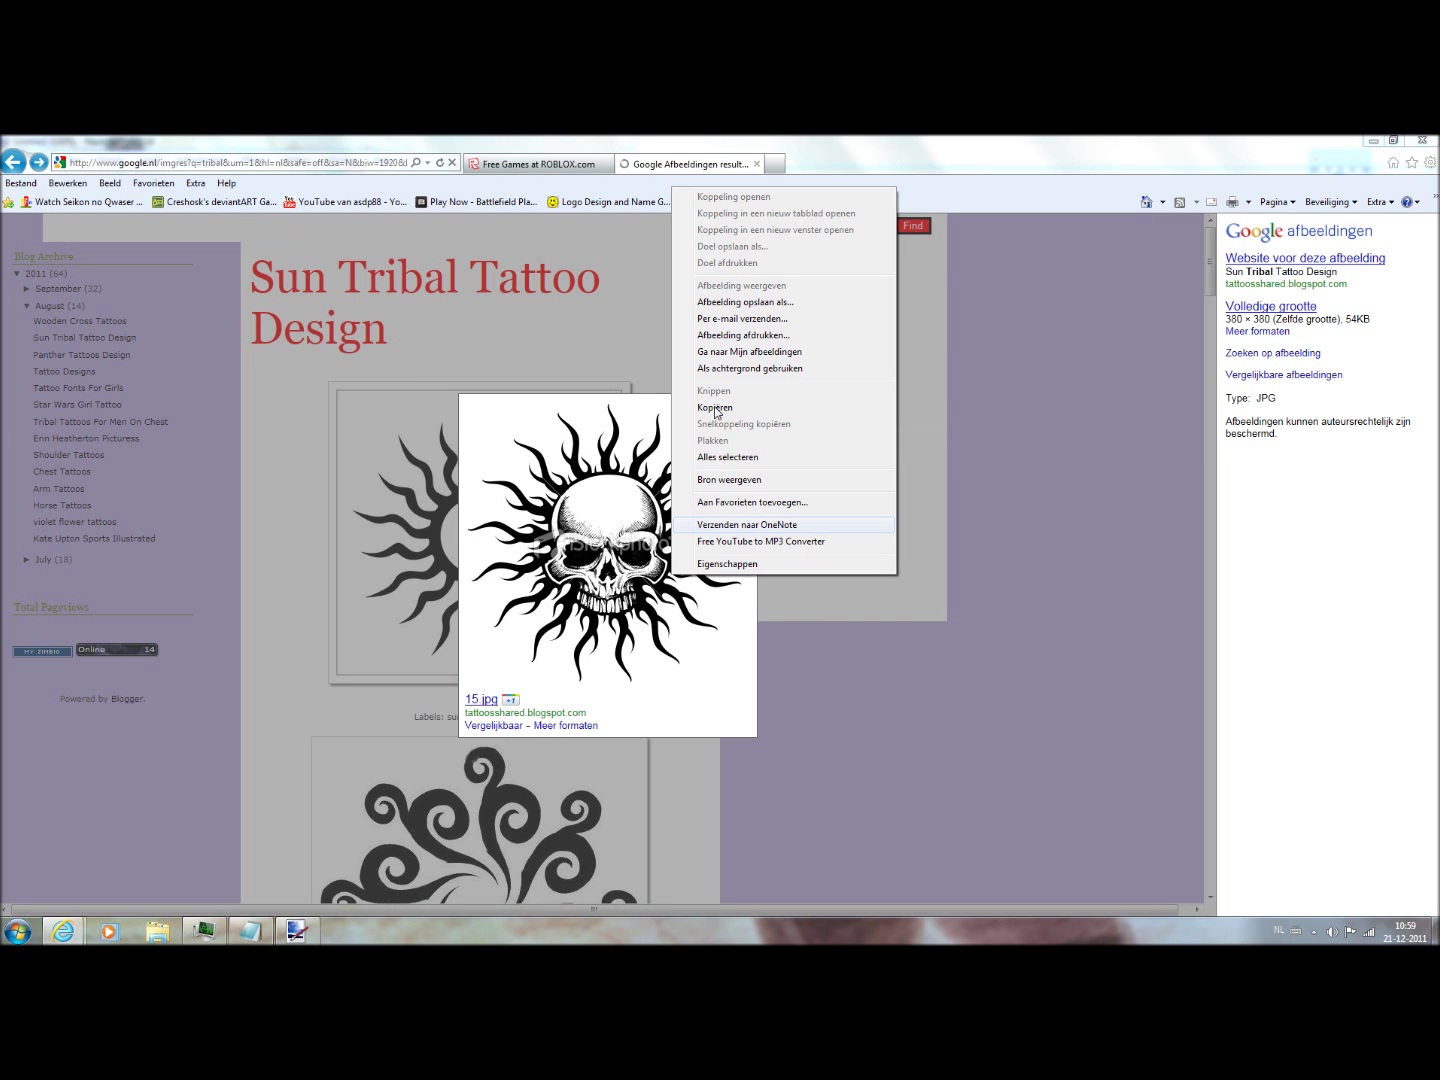
pyautogui.click(714, 408)
# Switch to Paint.NET, merge the Background layer down into the blue circle's layer and add a new layer on top.
pyautogui.click(300, 932)
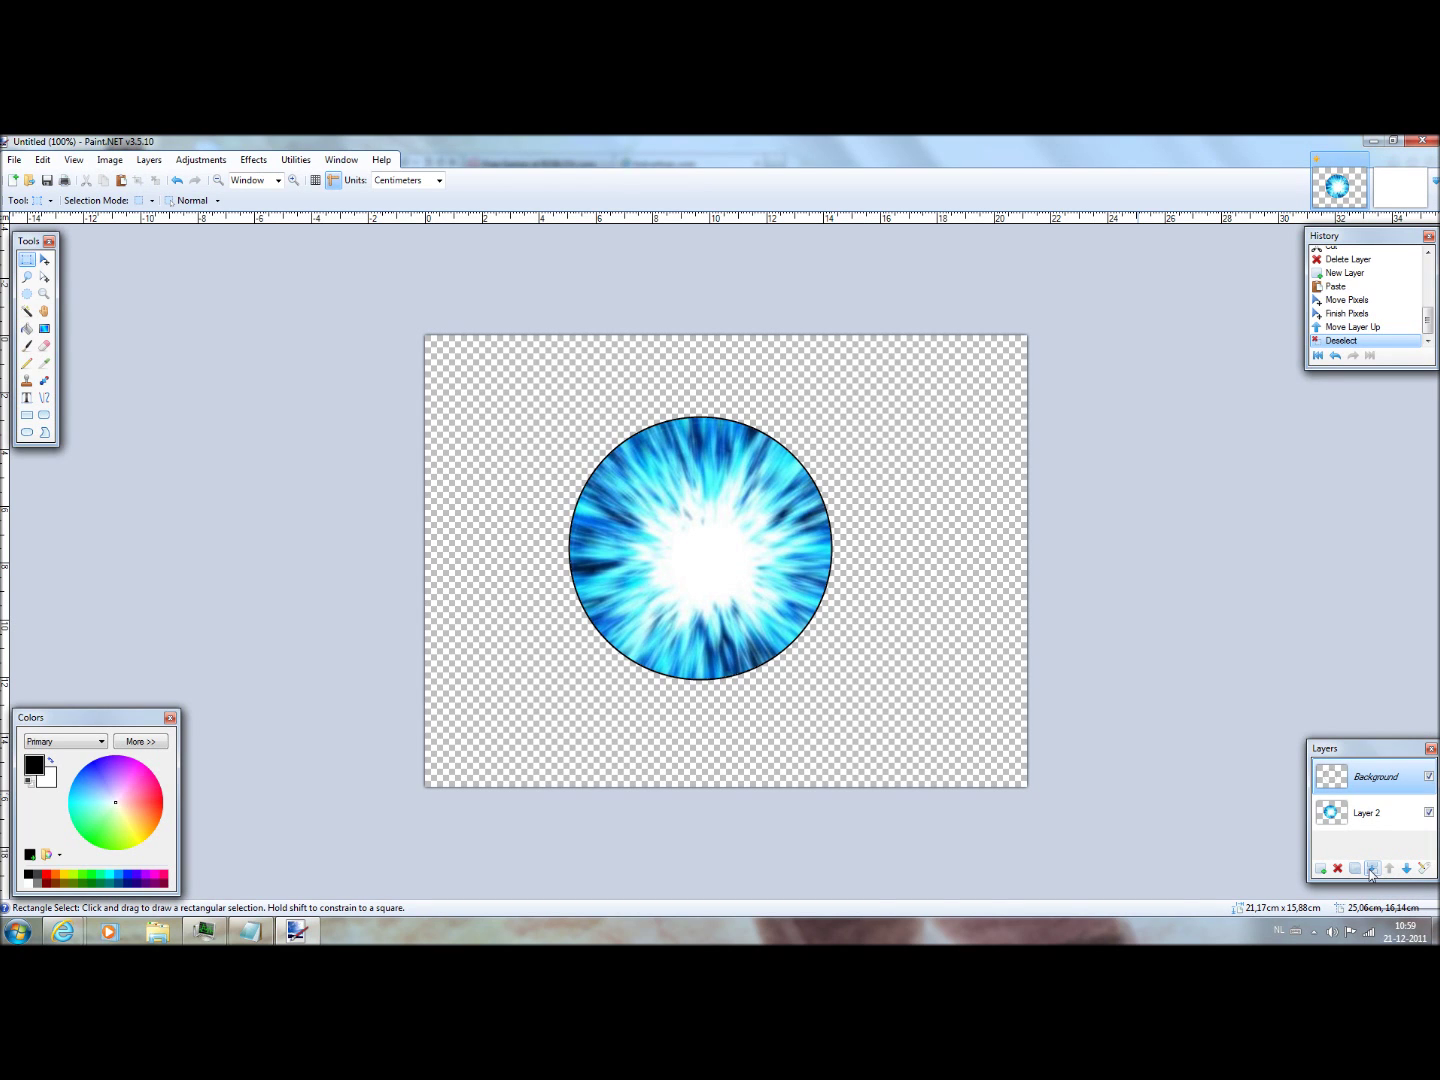
pyautogui.click(1371, 870)
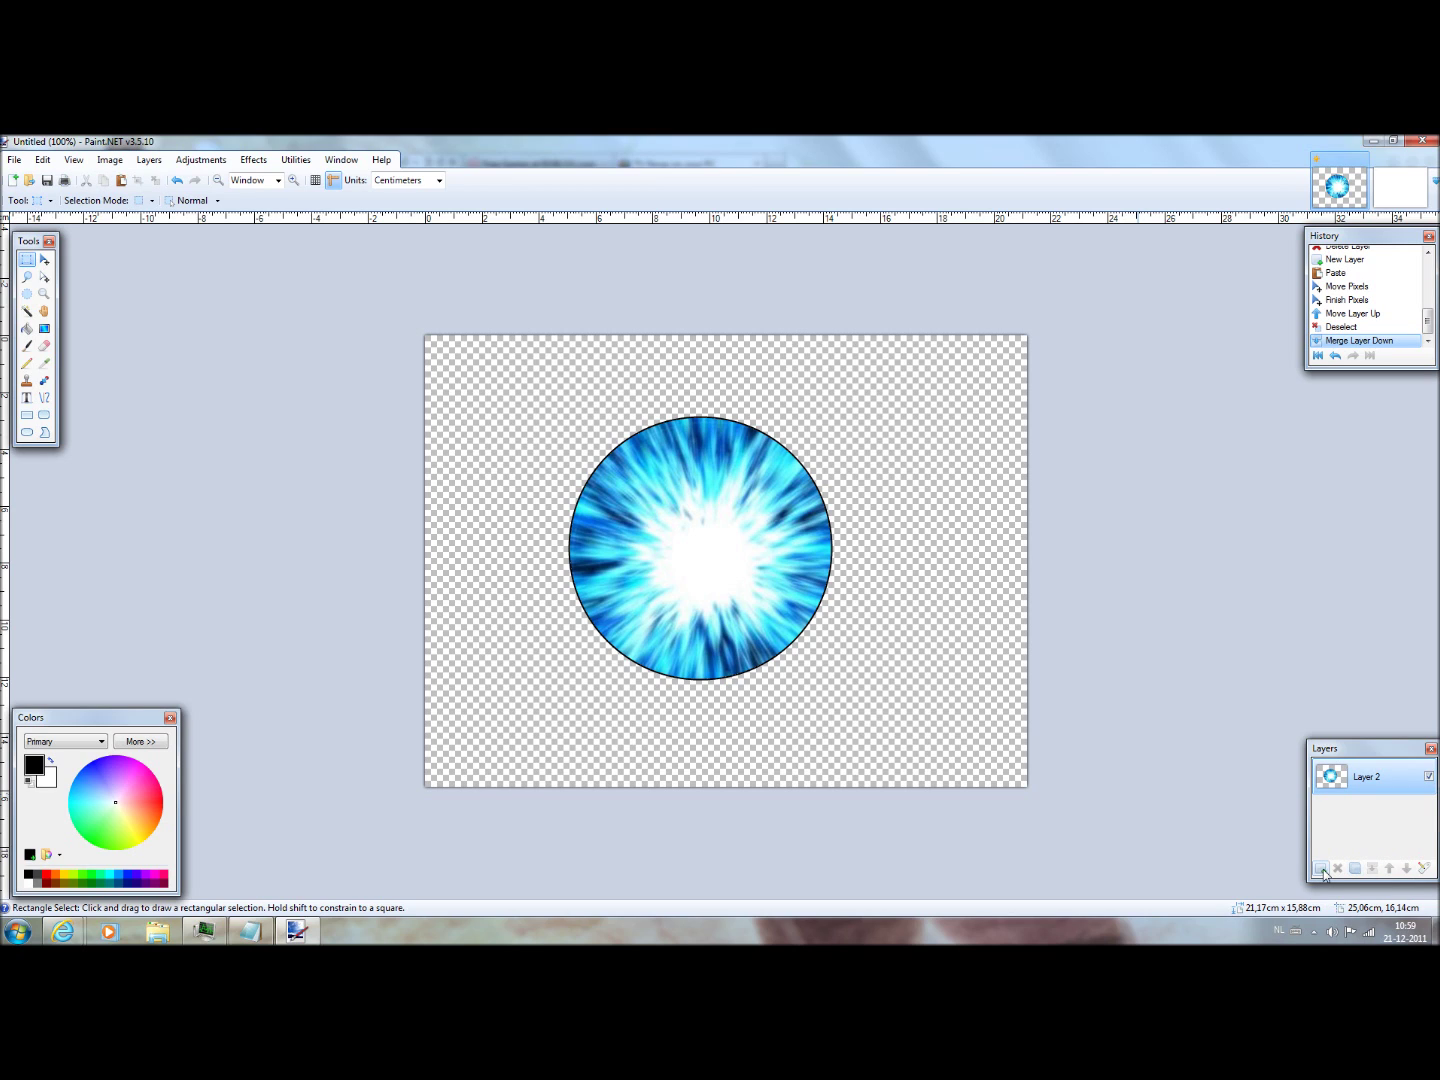
pyautogui.click(1322, 869)
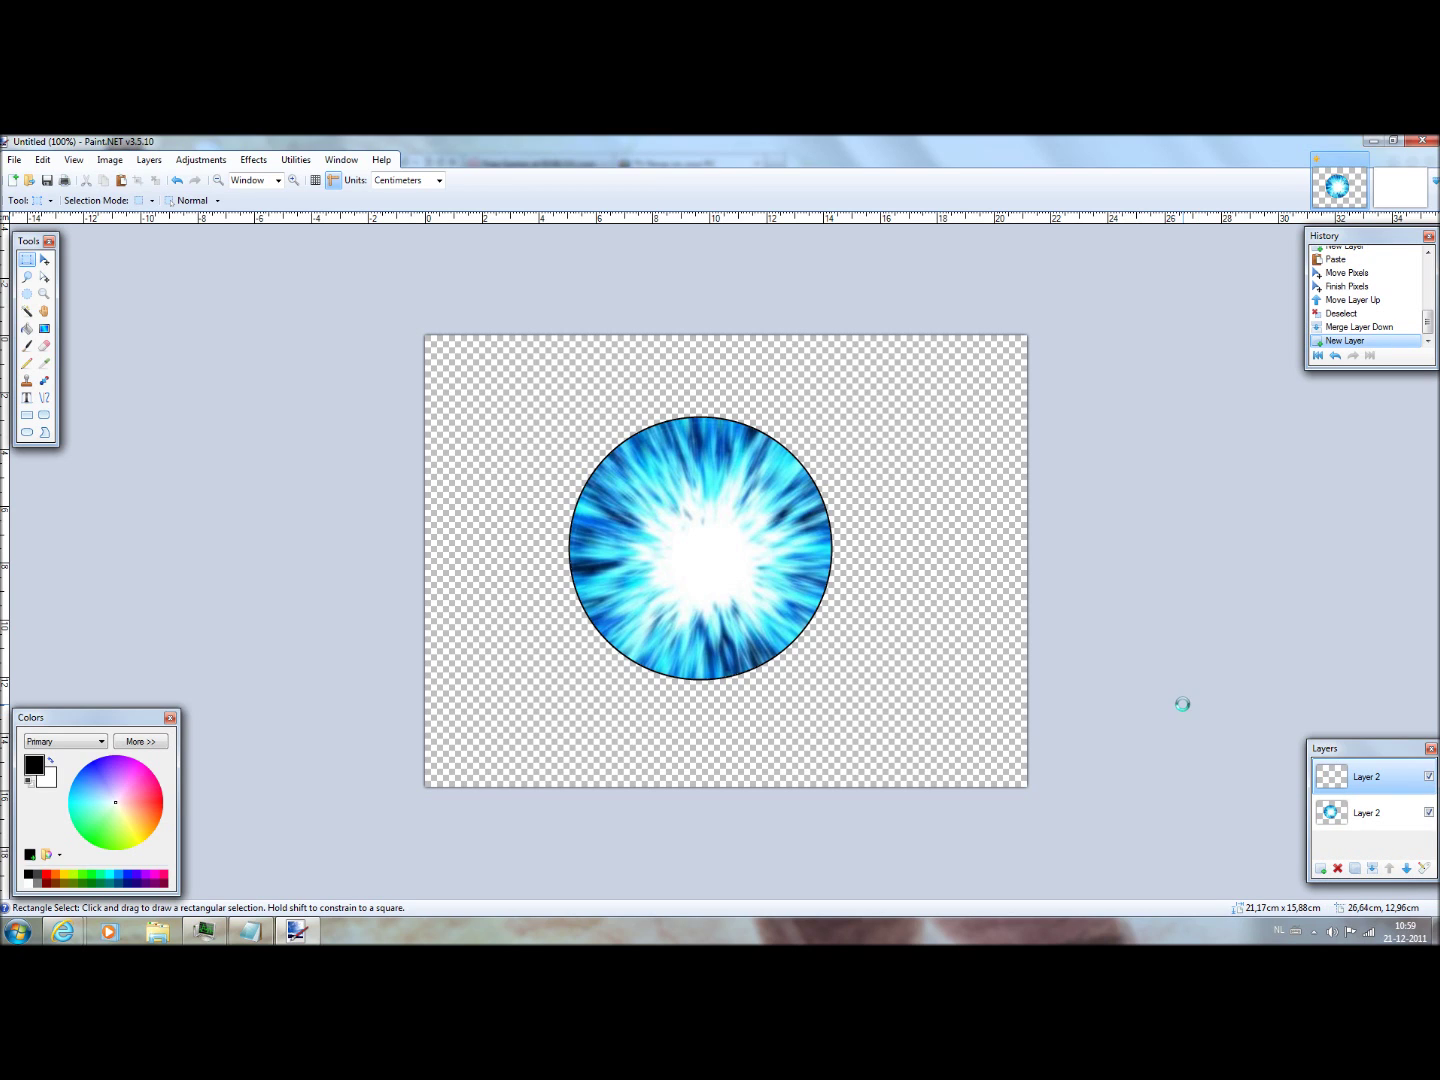
pyautogui.hotkey('ctrl', 'v')
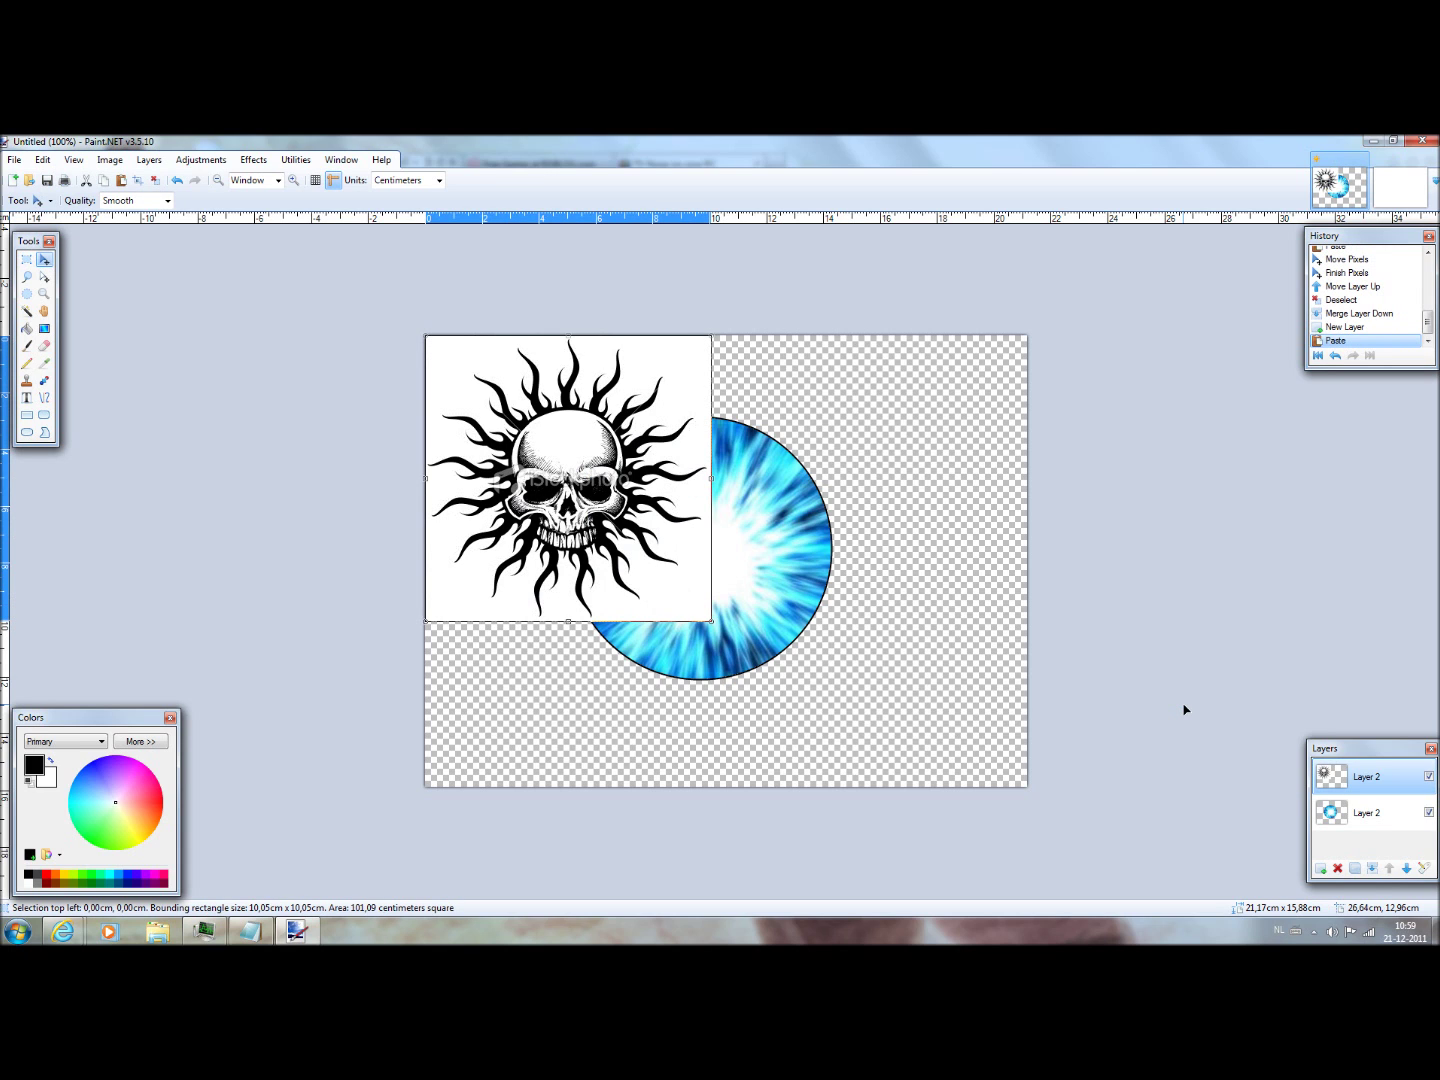
pyautogui.click(630, 545)
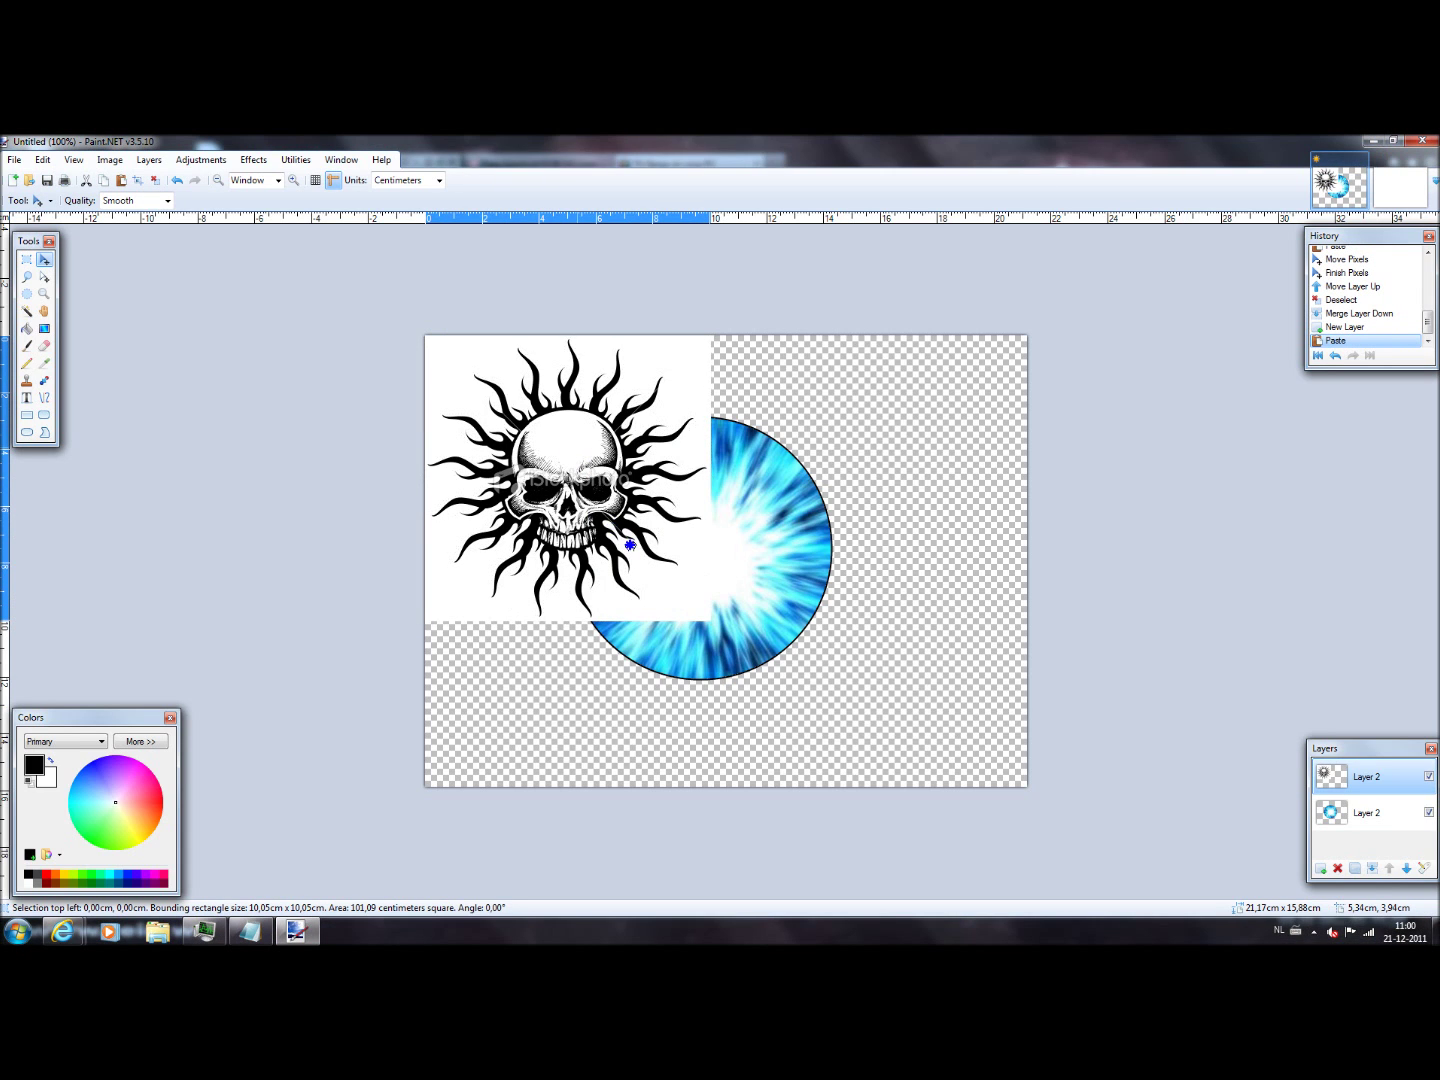
pyautogui.moveTo(630, 545)
pyautogui.mouseDown()
pyautogui.moveTo(613, 605)
pyautogui.moveTo(585, 527)
pyautogui.mouseUp()
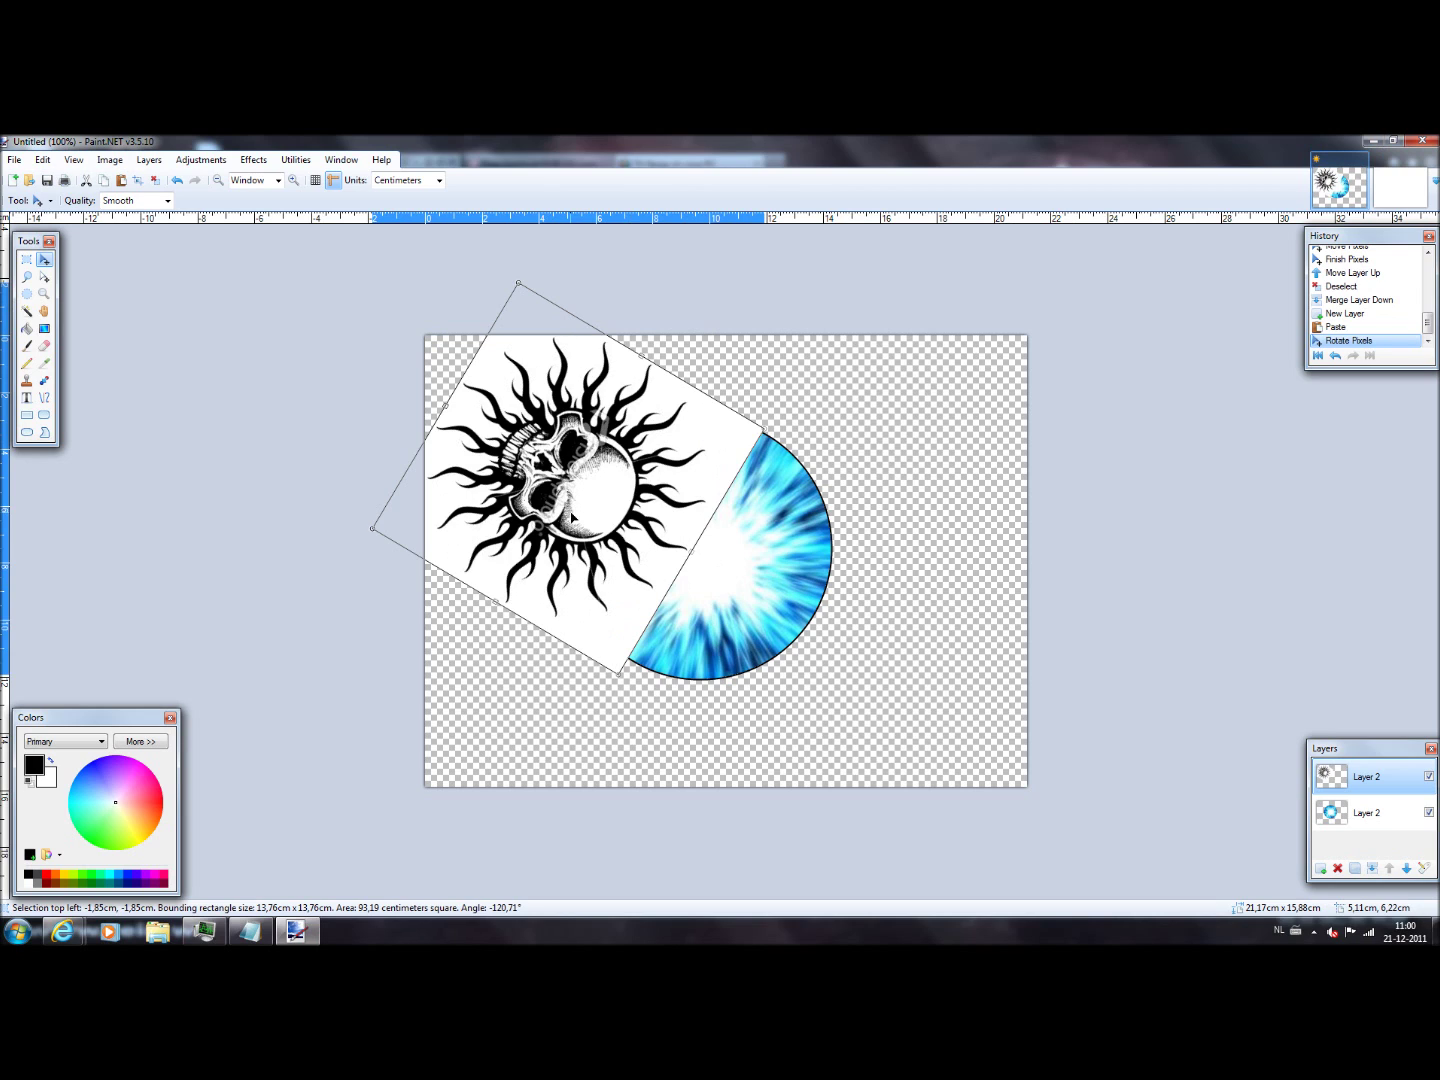
pyautogui.press('Delete')
# Paste the skull image onto the new layer and move it over the blue circle.
pyautogui.hotkey('ctrl', 'v')
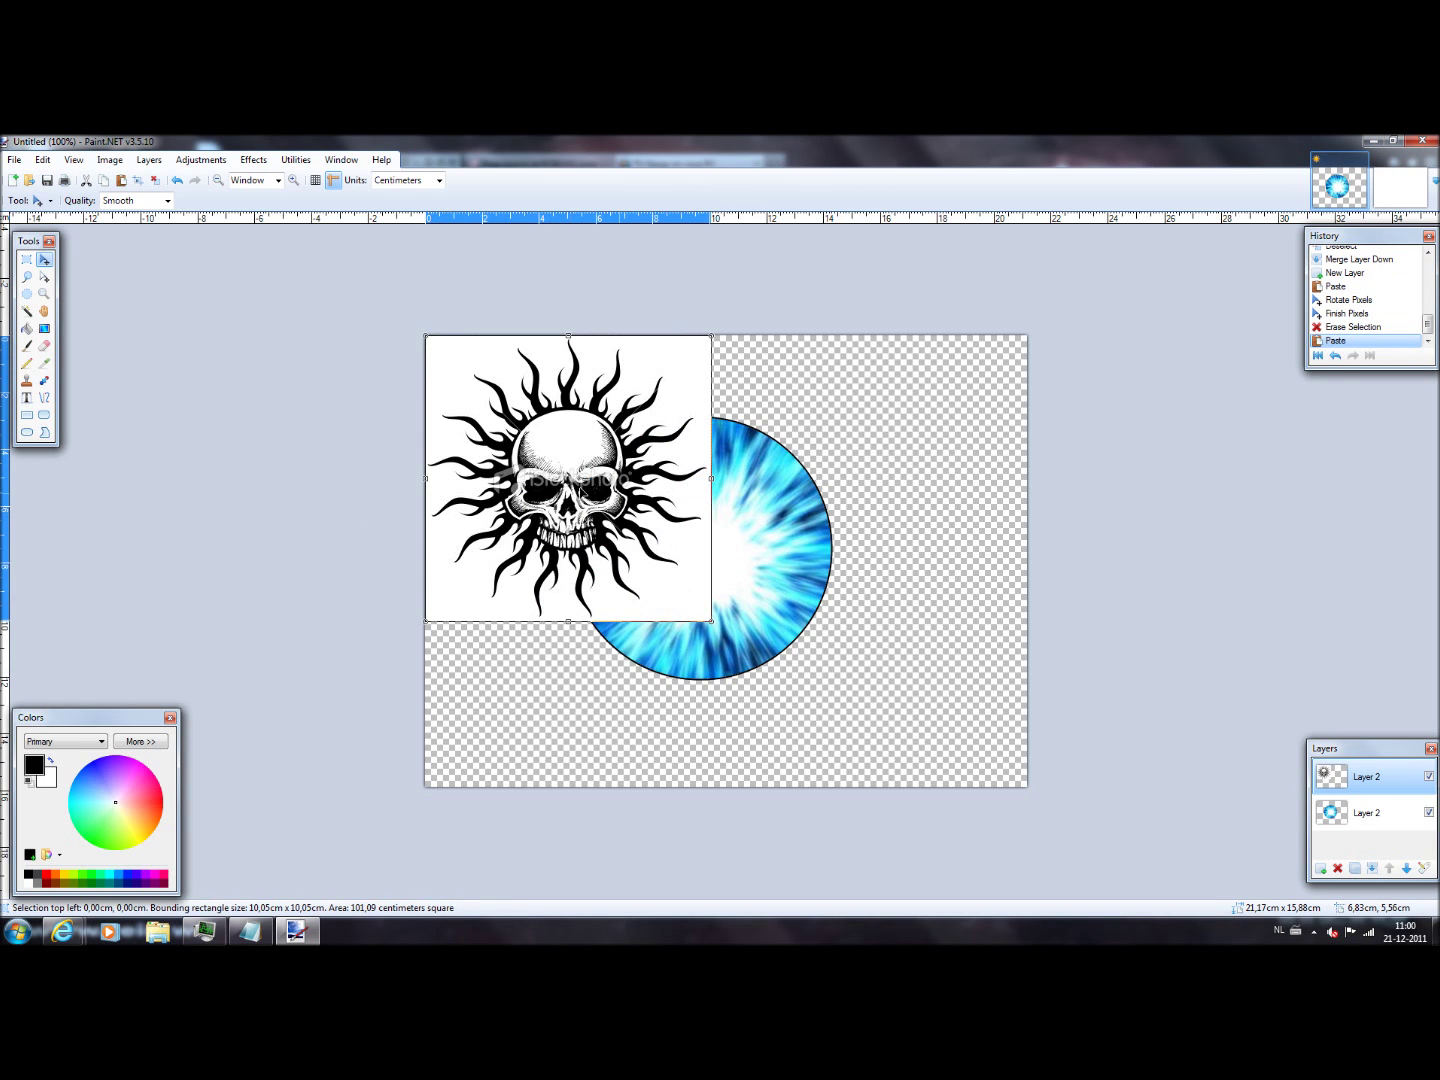
pyautogui.moveTo(568, 477); pyautogui.dragTo(699, 526)
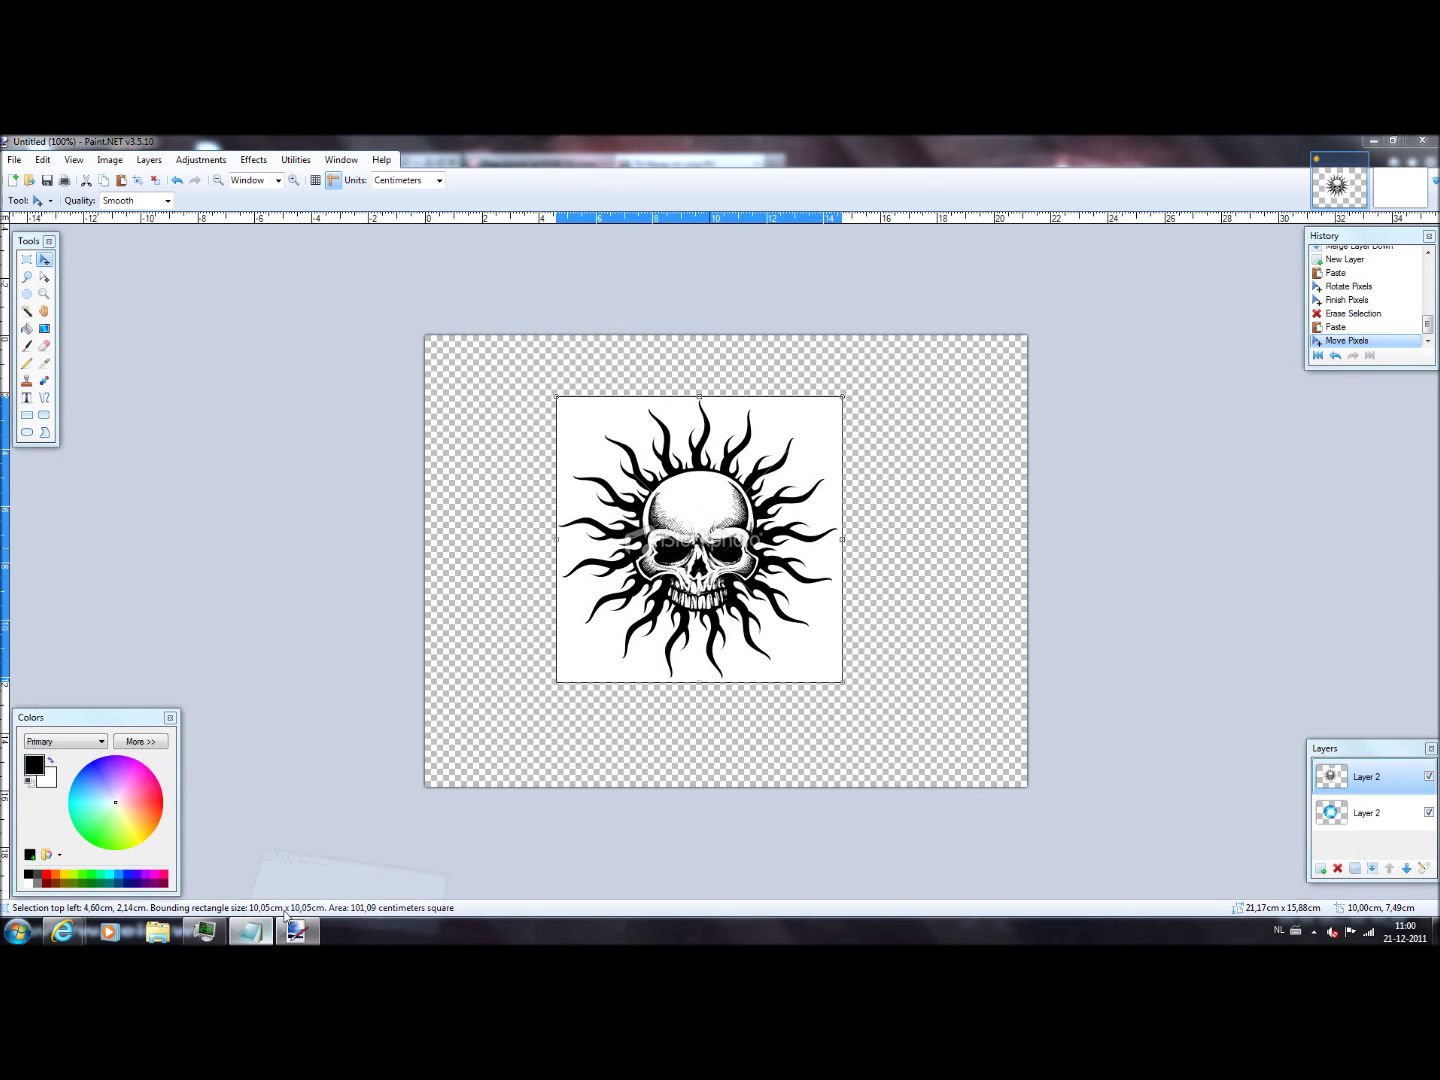
# Switch to Kladblok, add a line starting "experinceing some lagg << srr" and return to Paint.NET.
pyautogui.click(249, 931)
pyautogui.write('experinceing some lagg << srr')
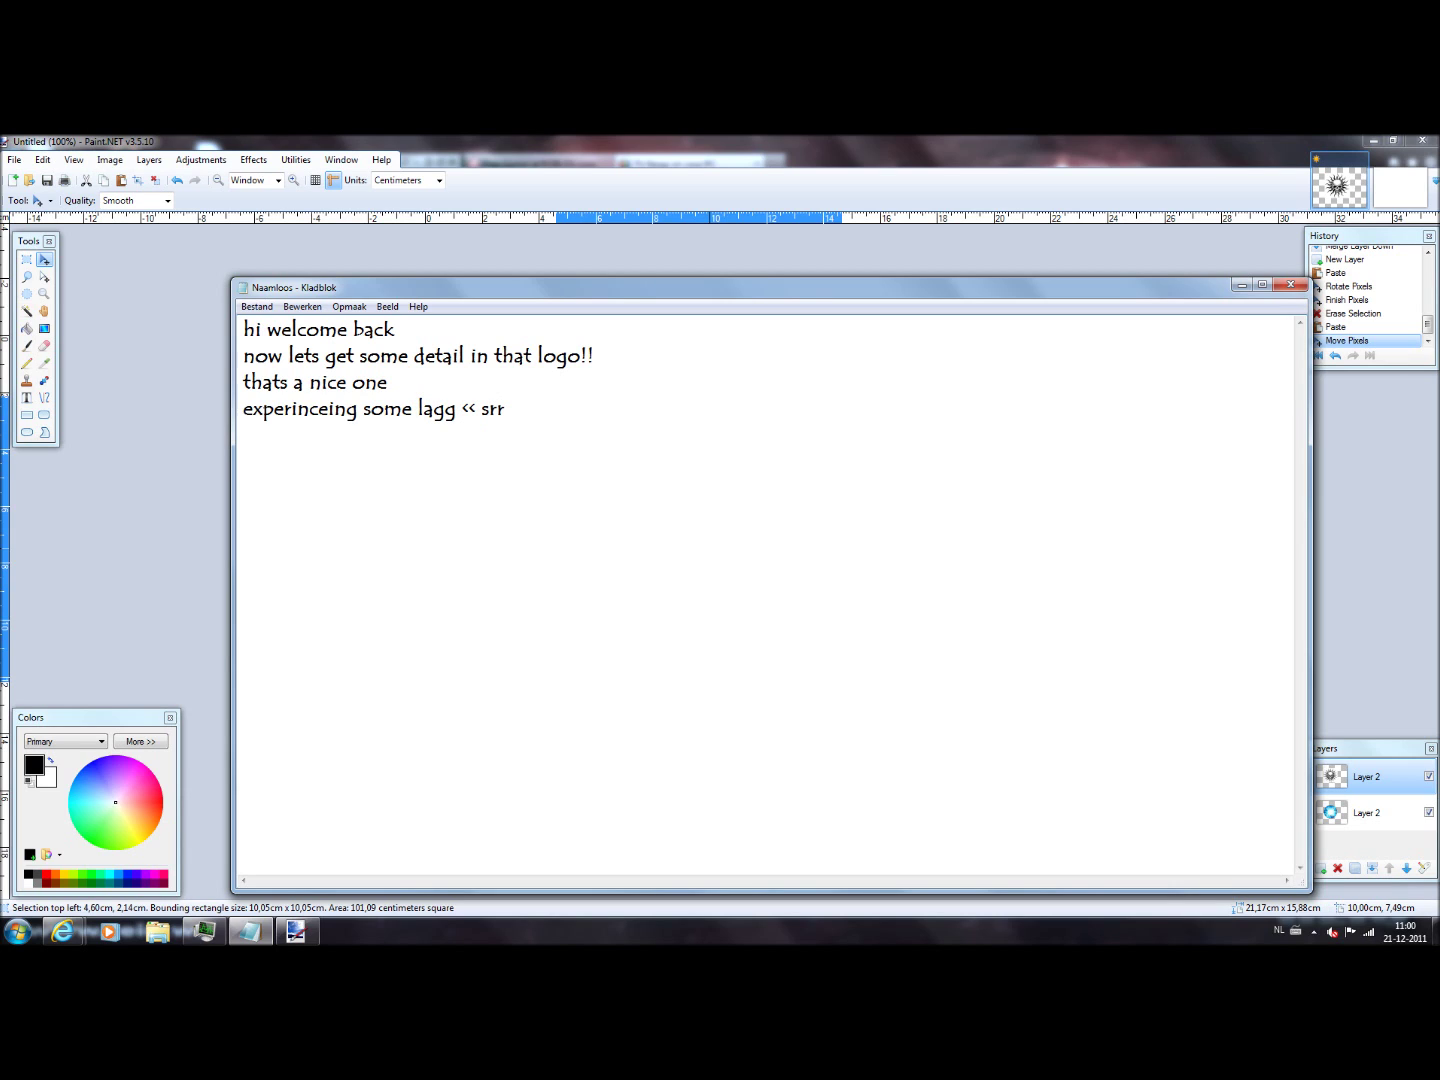
pyautogui.write('y bad gramm')
pyautogui.click(151, 482)
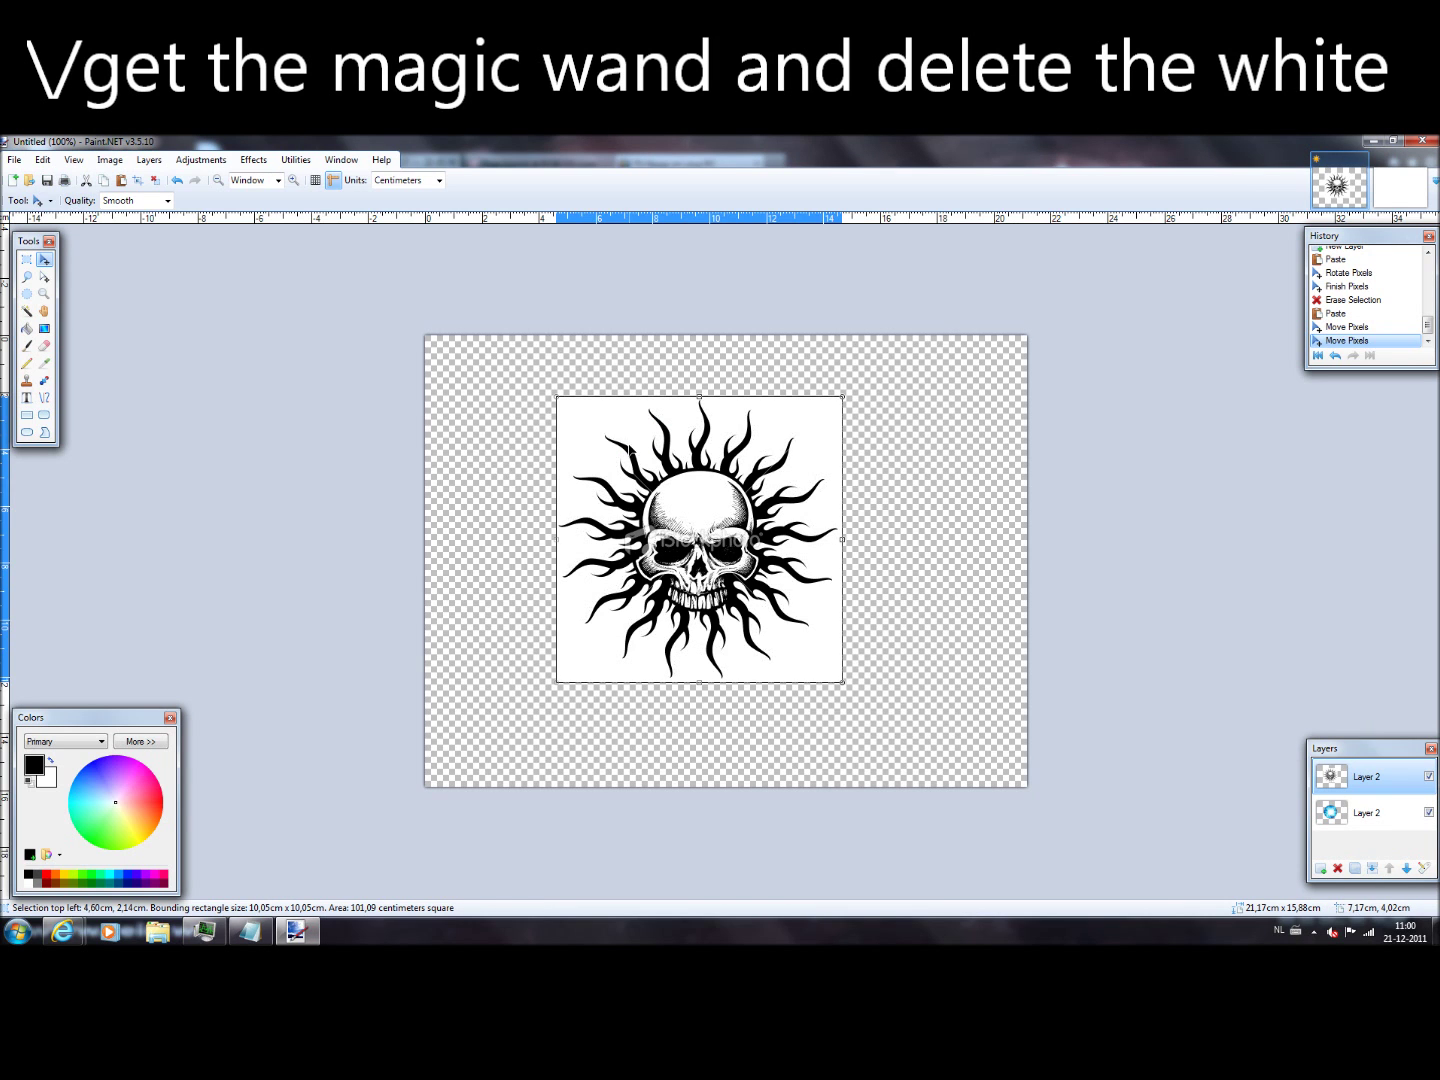
# Select the white area around the skull and flames with the Magic Wand at 50% tolerance and erase it.
pyautogui.scroll(3, 630, 447)
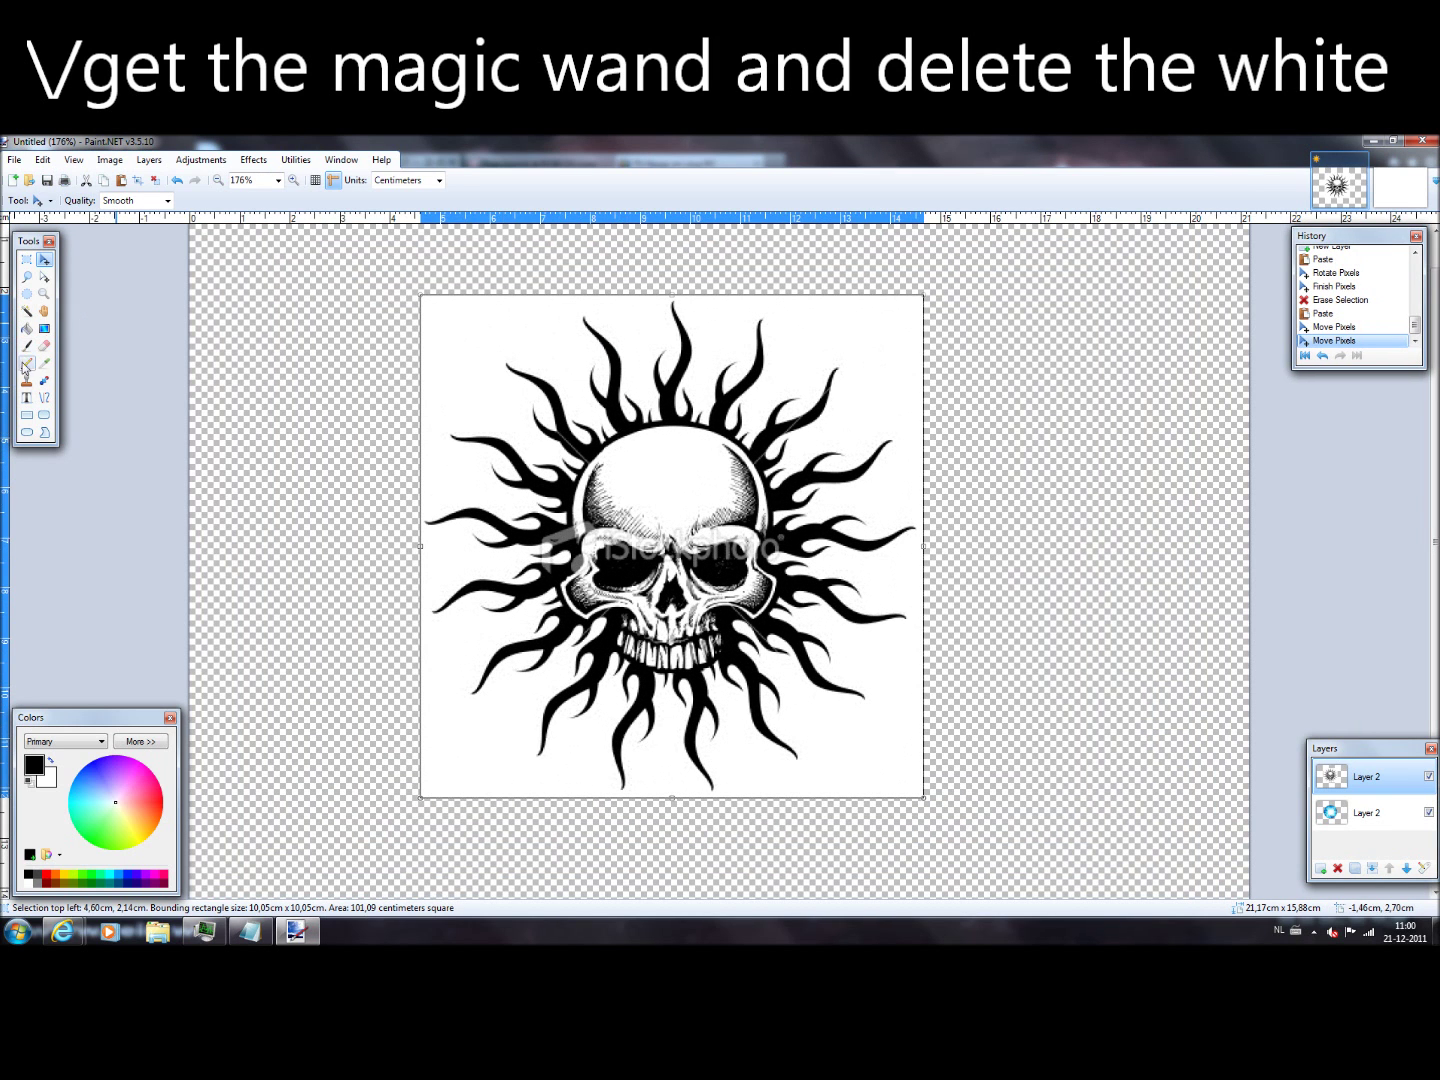
pyautogui.click(27, 313)
pyautogui.click(506, 316)
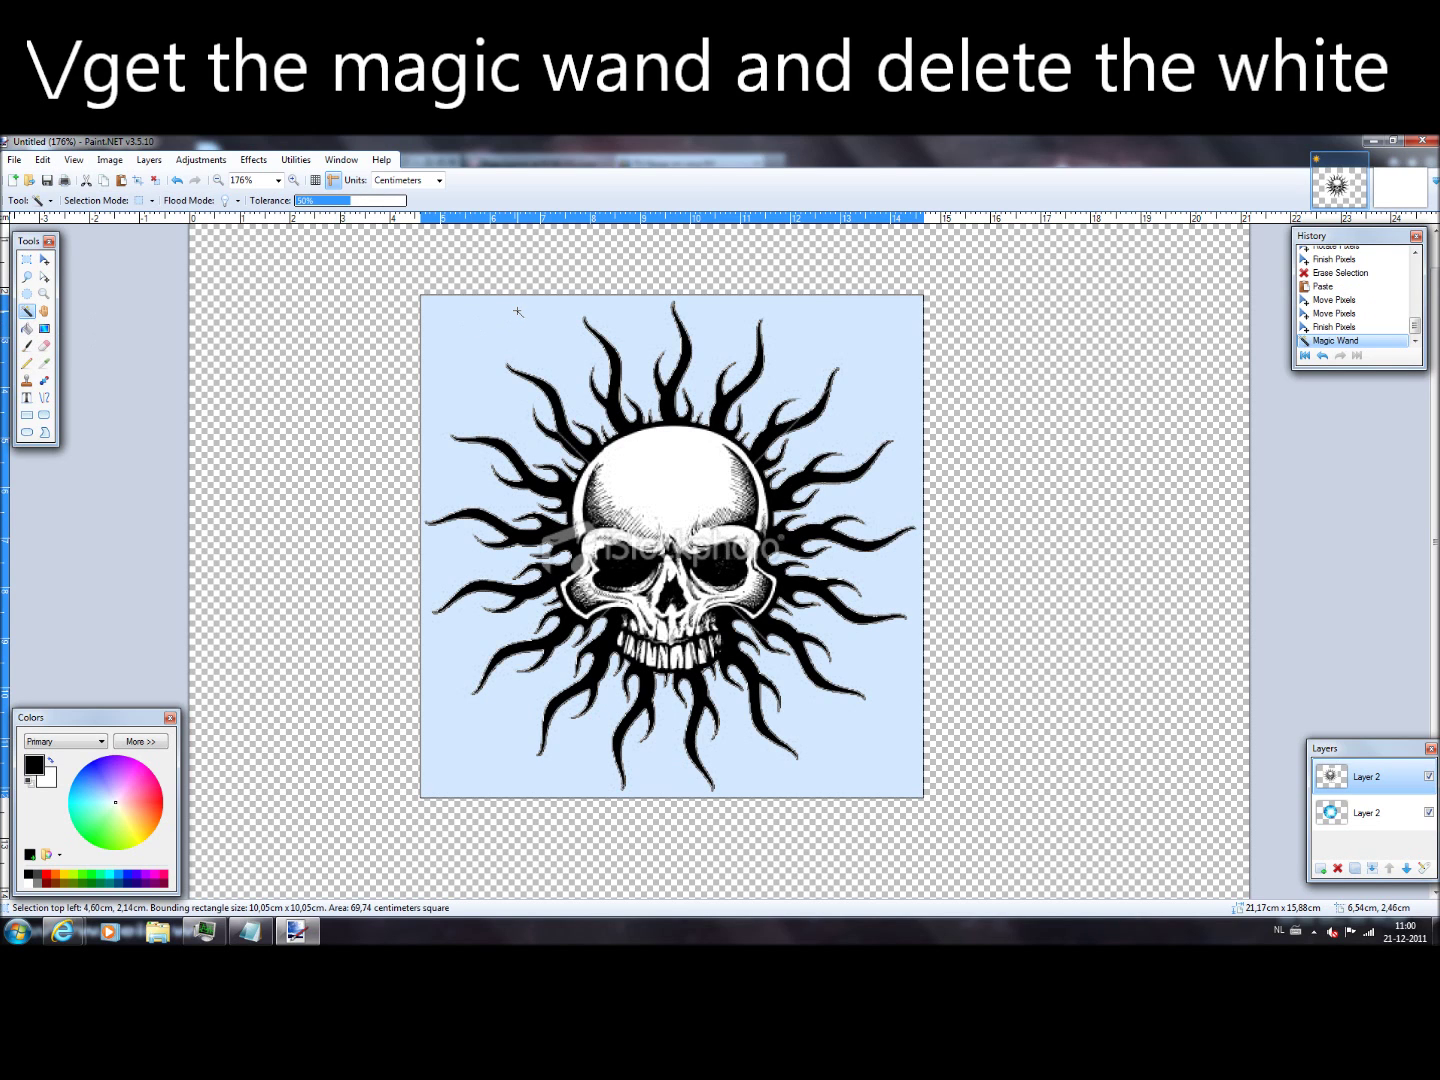
pyautogui.press('Delete')
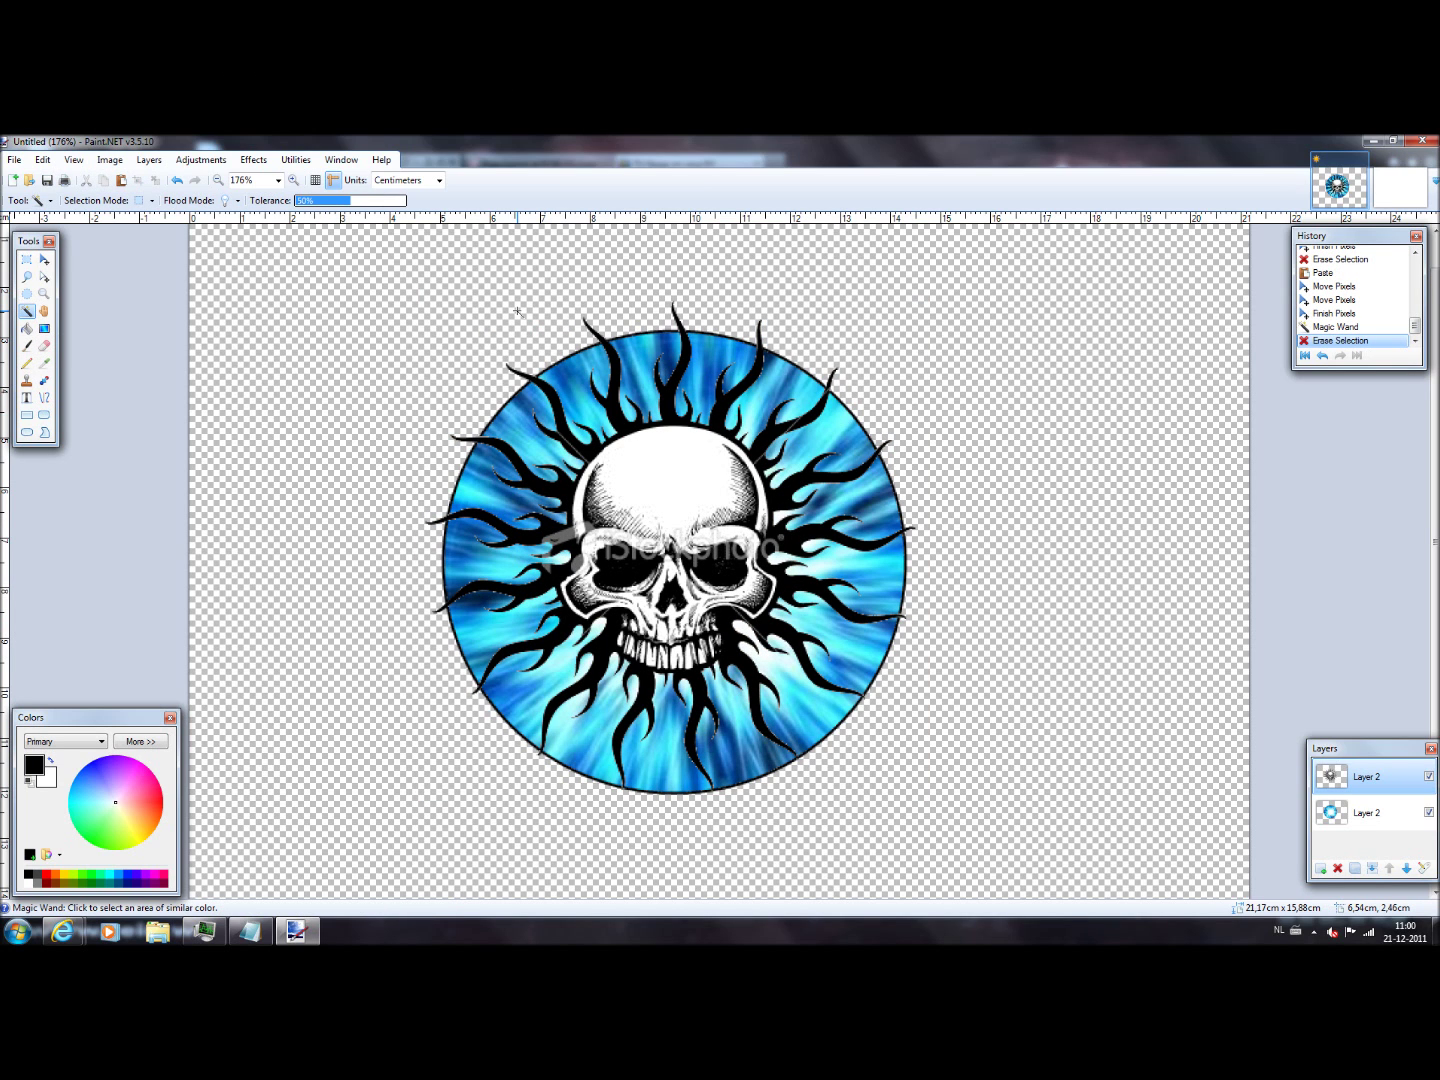
# Make a rectangular selection of about 11.8 x 11.1 cm around the whole skull and its flames.
pyautogui.click(27, 259)
pyautogui.hotkey('ctrl', 'a')
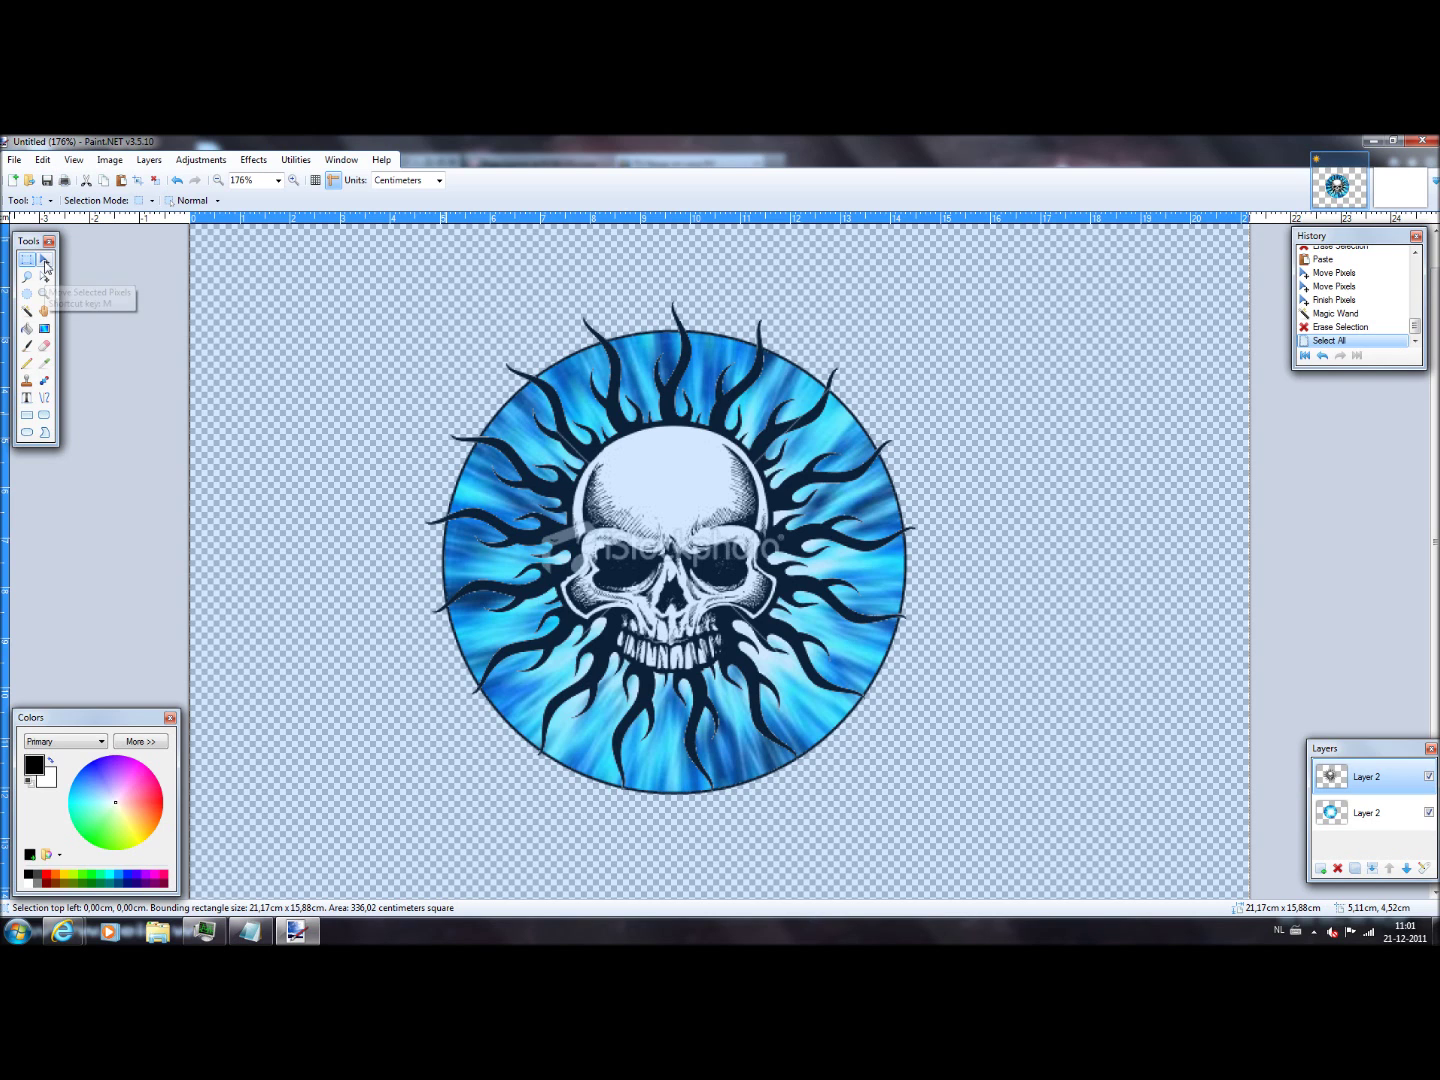
pyautogui.moveTo(364, 271); pyautogui.dragTo(952, 826)
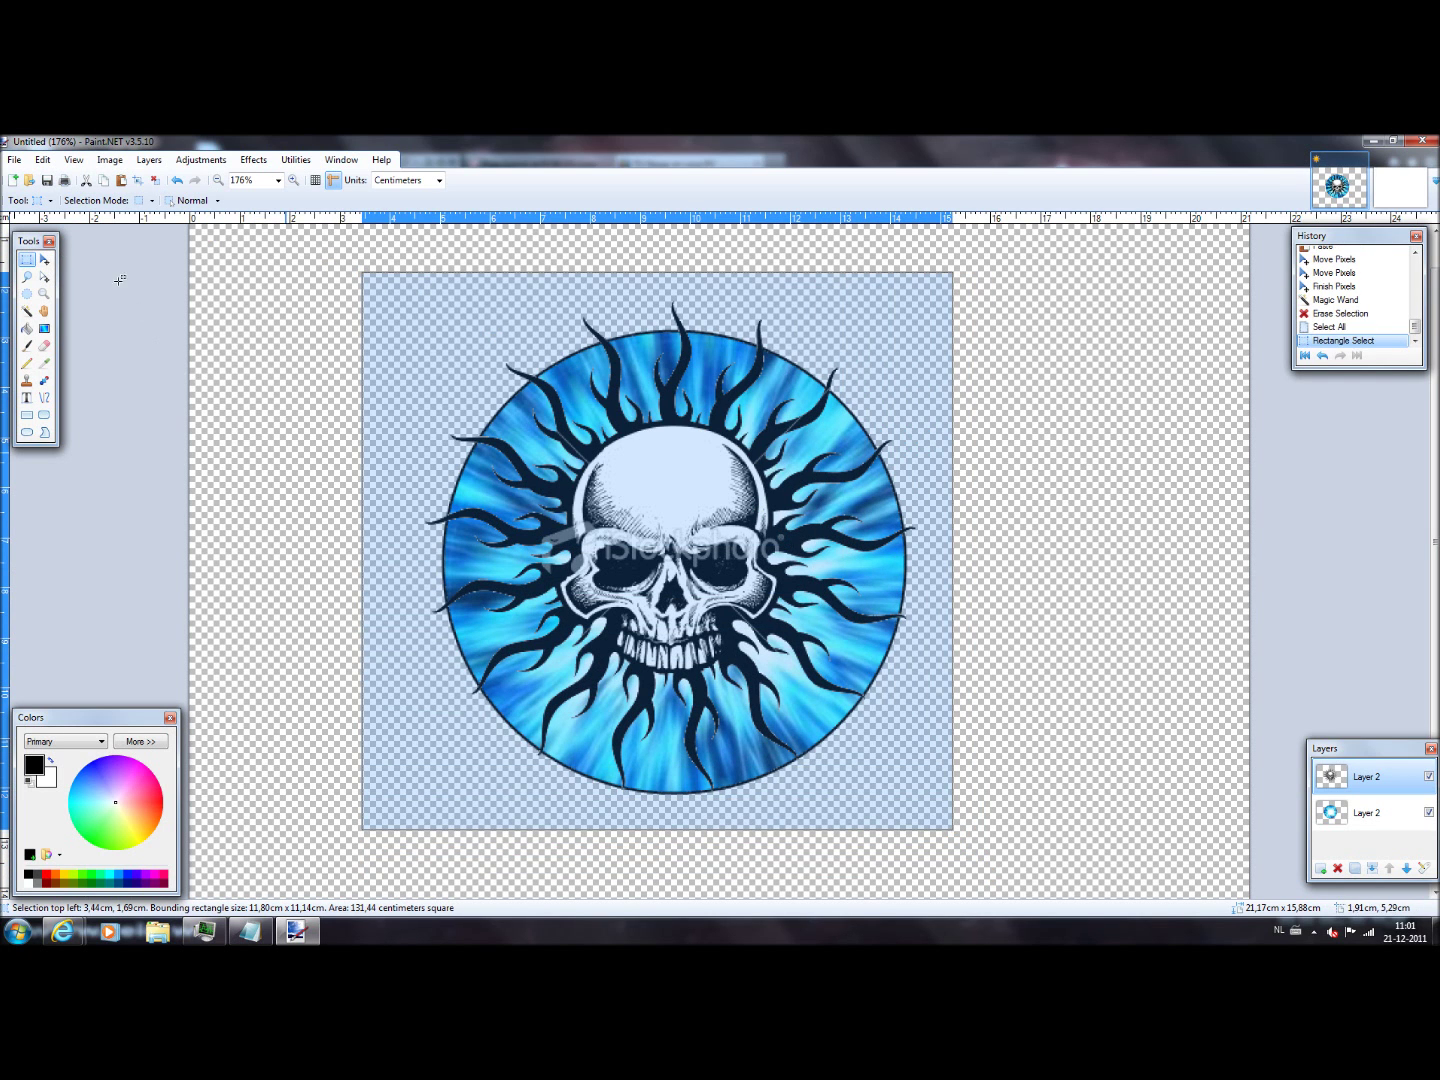
# Scale the selected skull up to about 19.1 x 16.6 cm so its flames extend evenly beyond the blue circle.
pyautogui.click(44, 260)
pyautogui.moveTo(954, 834); pyautogui.dragTo(984, 905)
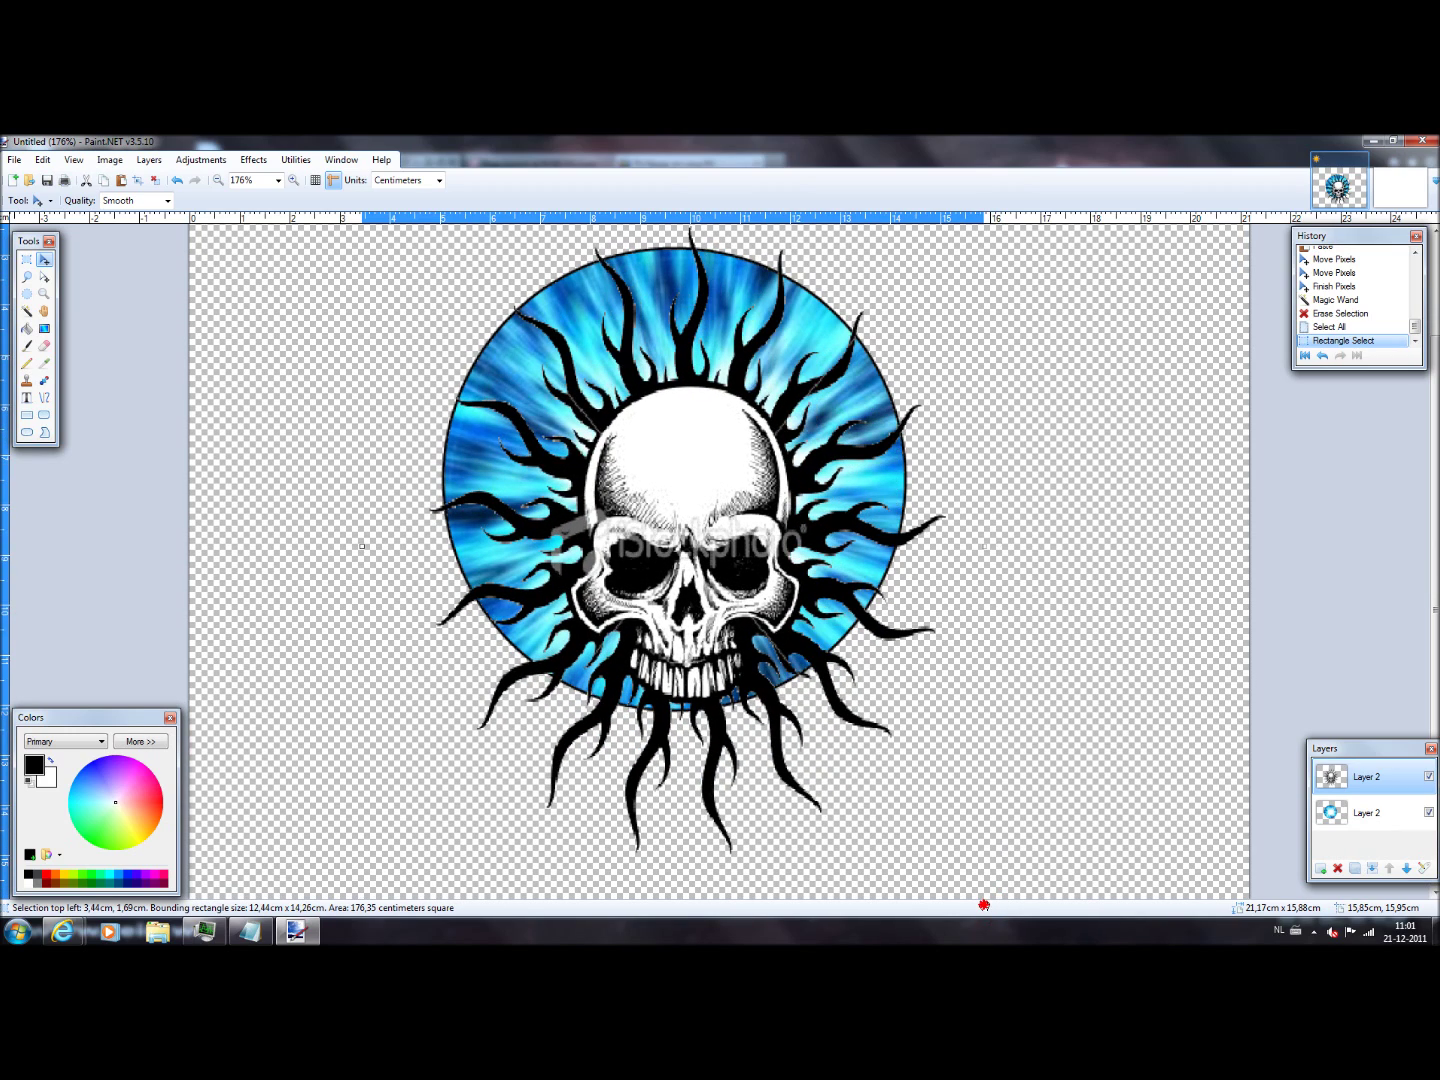
pyautogui.moveTo(987, 546); pyautogui.dragTo(1124, 505)
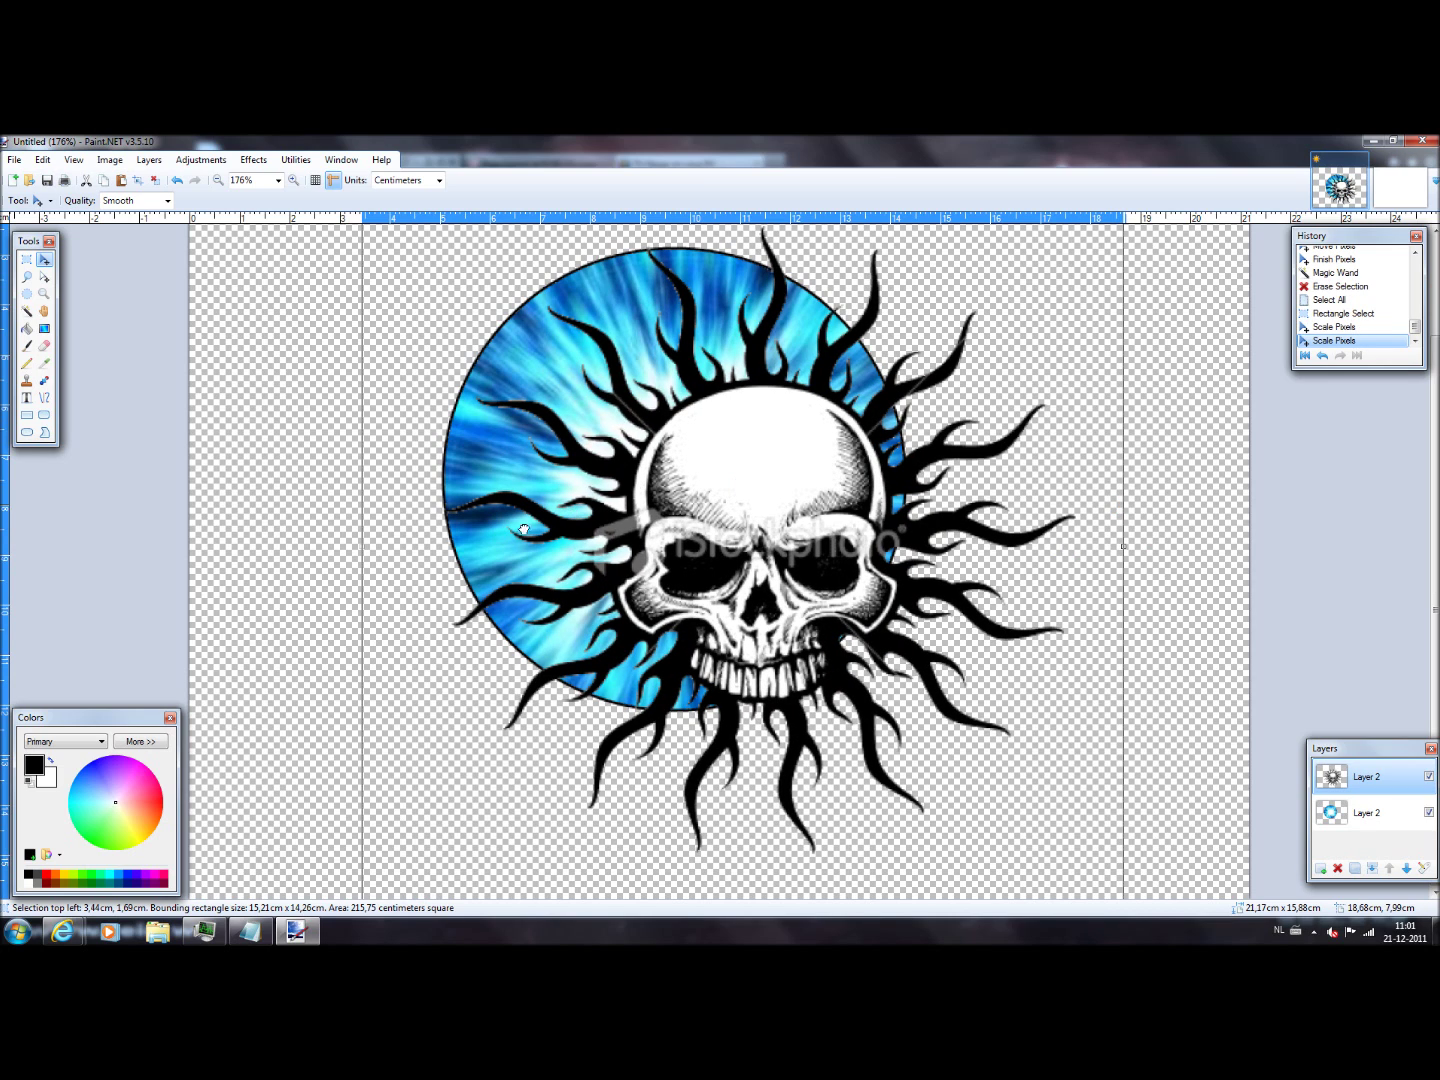
pyautogui.moveTo(366, 546); pyautogui.dragTo(167, 515)
pyautogui.scroll(-1, 430, 508)
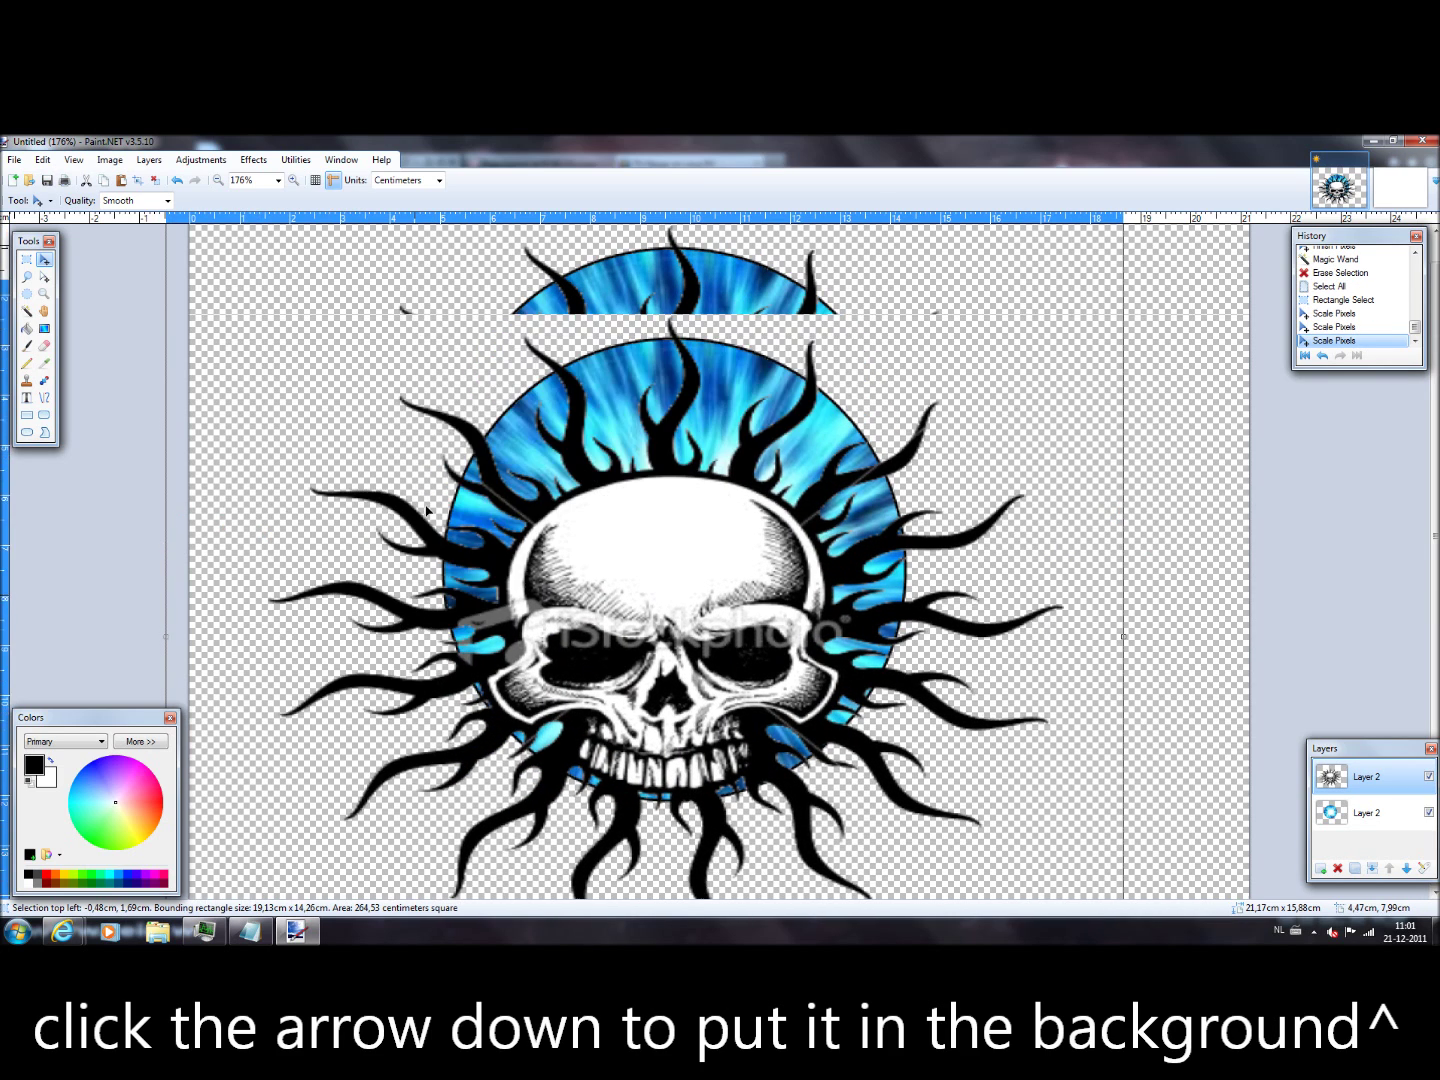
pyautogui.scroll(-2, 622, 395)
pyautogui.moveTo(683, 387); pyautogui.dragTo(686, 321)
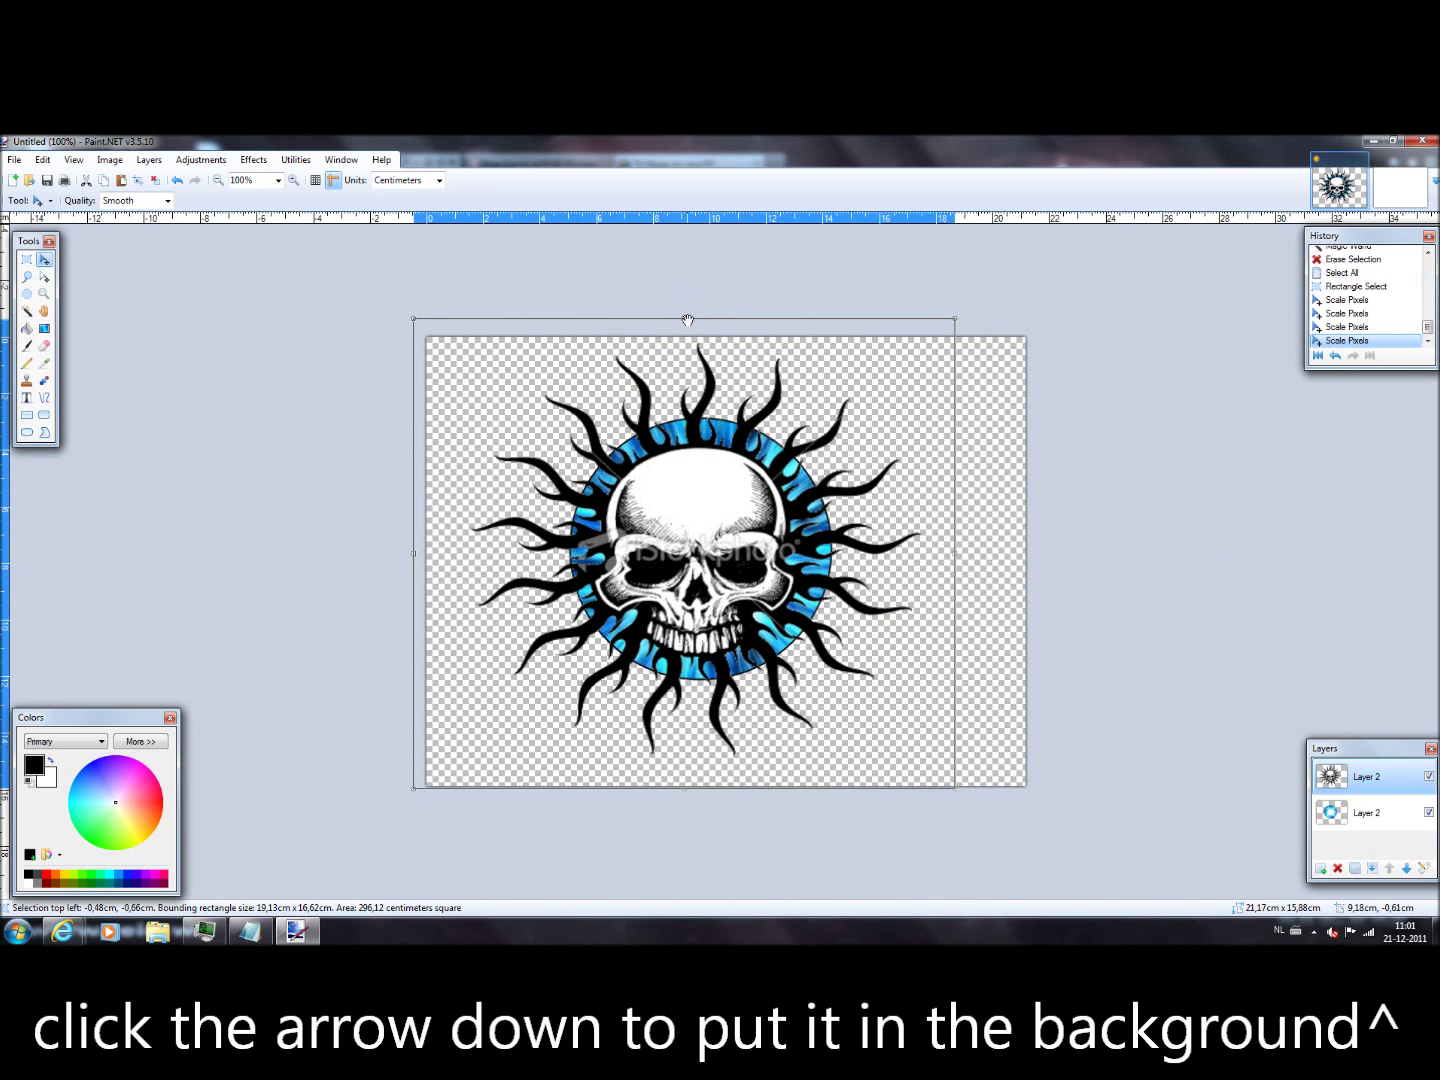
# Move the skull layer below the blue circle layer and narrow the selected flames to about 18.65 x 16.62 cm.
pyautogui.click(1406, 869)
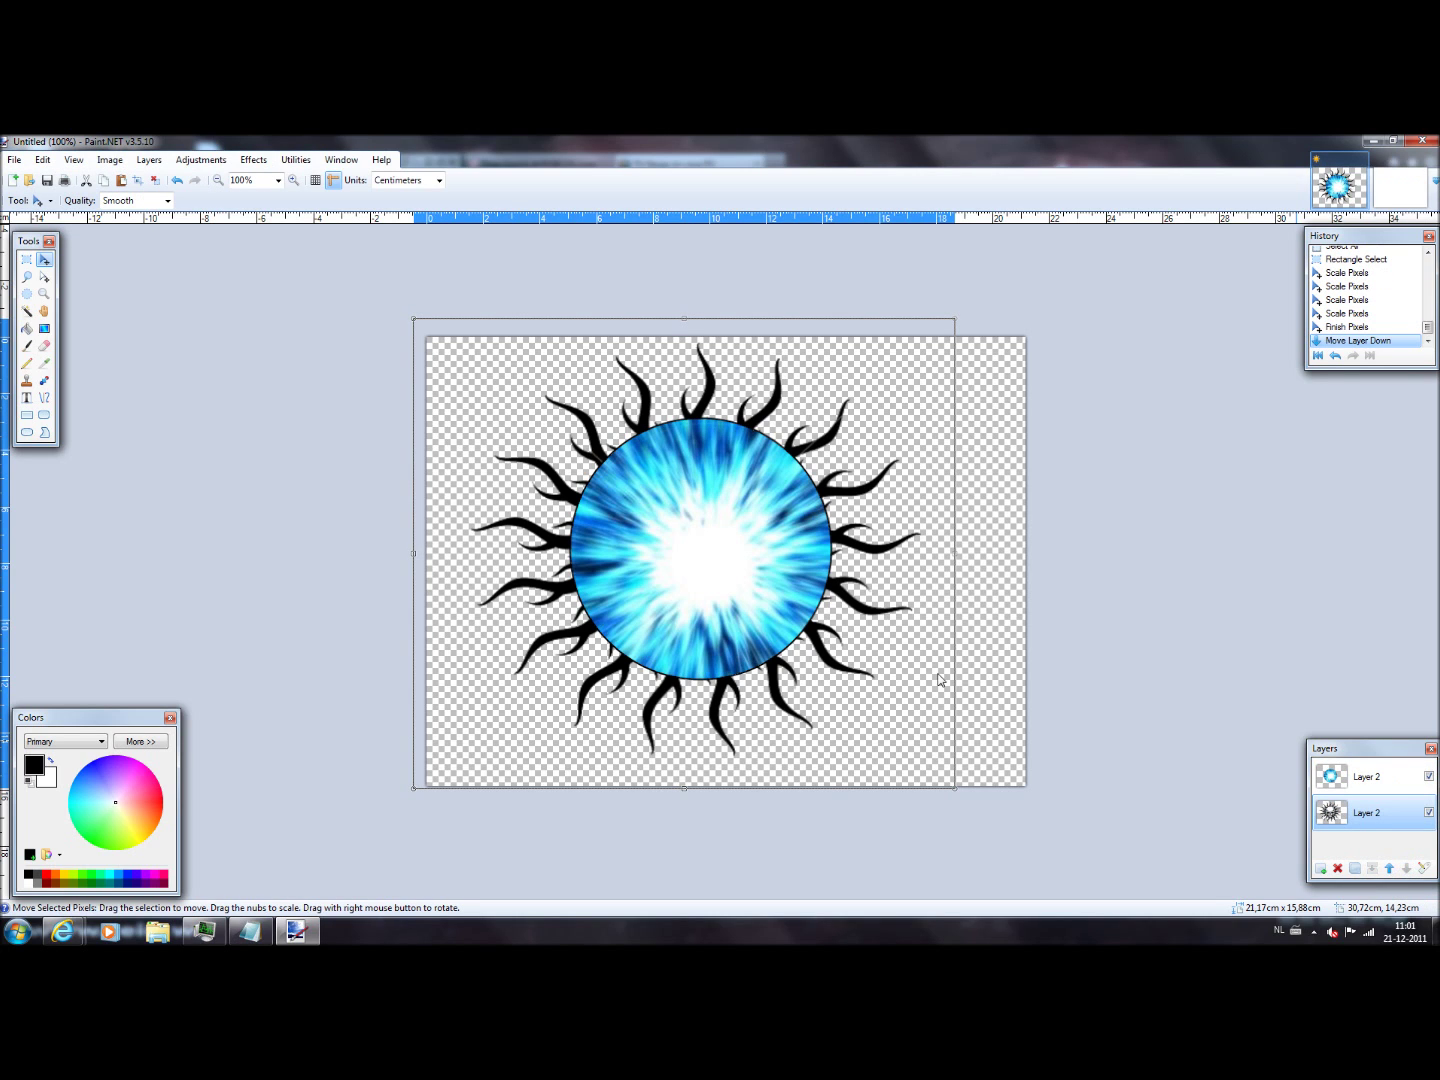
pyautogui.moveTo(413, 554); pyautogui.dragTo(427, 554)
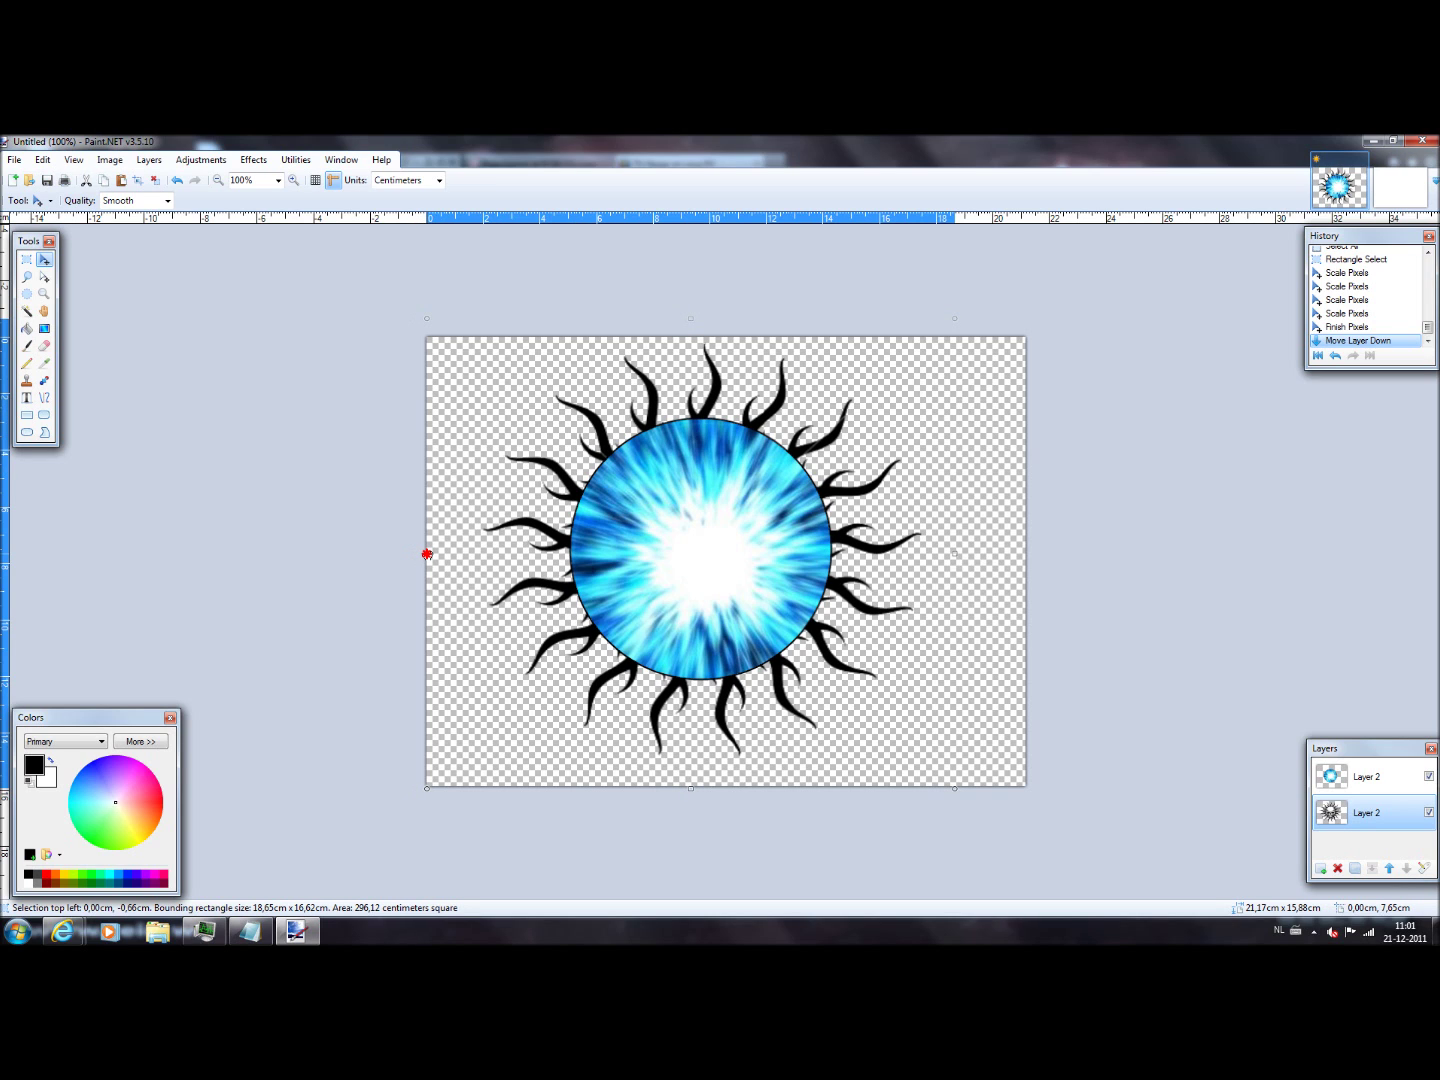
pyautogui.moveTo(688, 320); pyautogui.dragTo(687, 318)
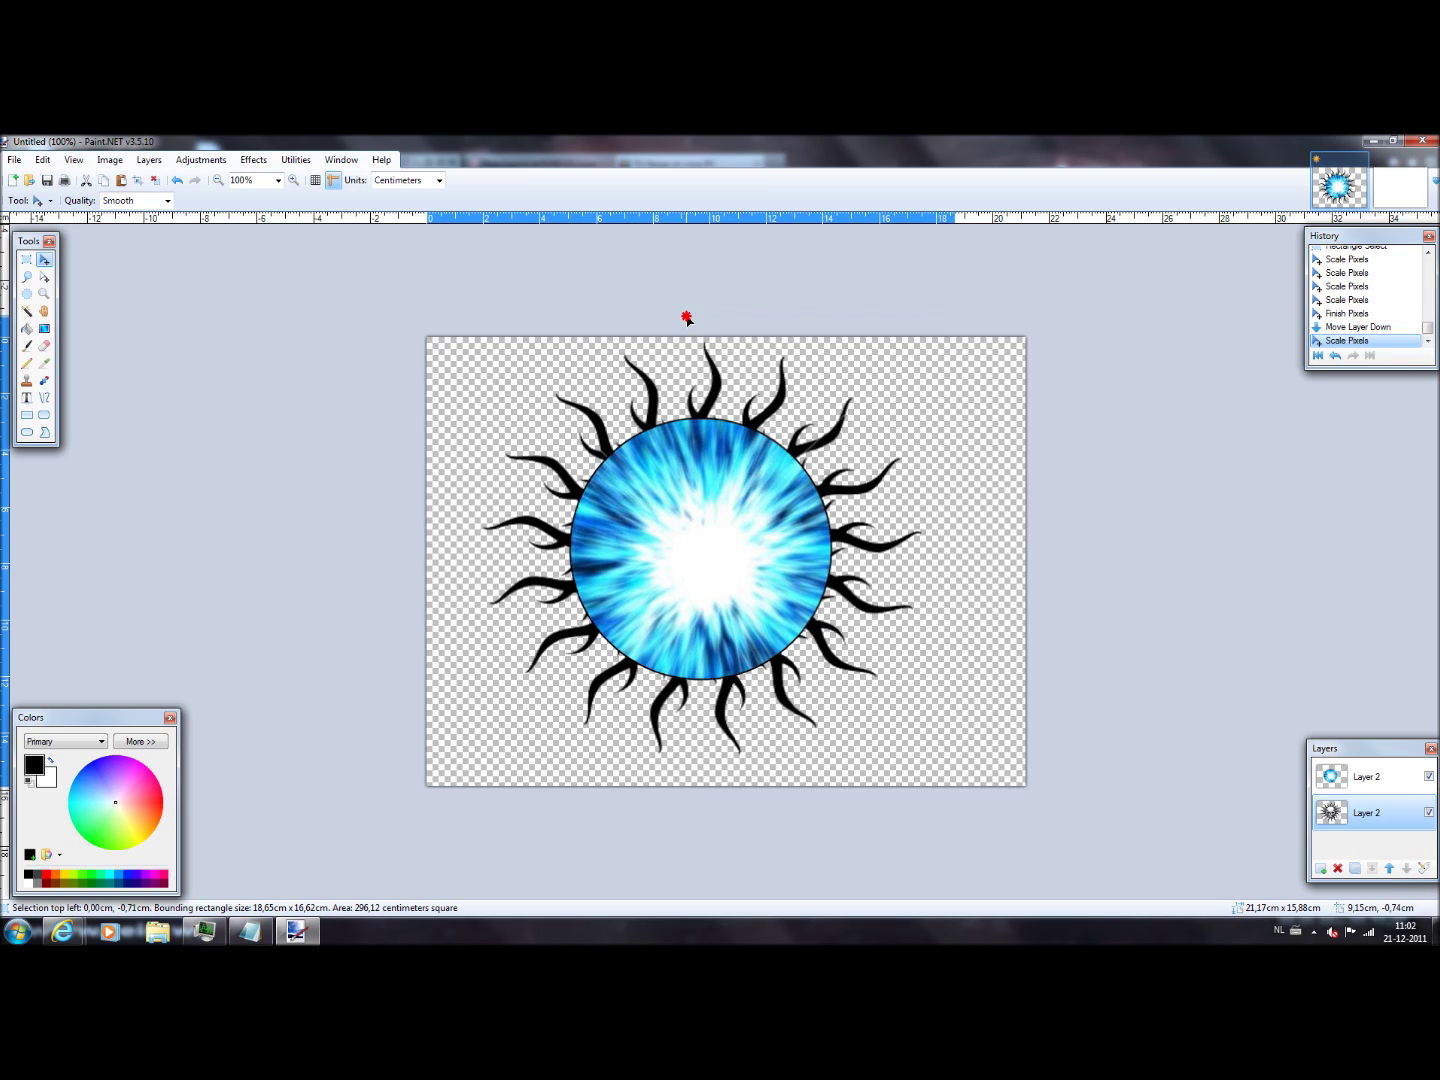
pyautogui.click(463, 429)
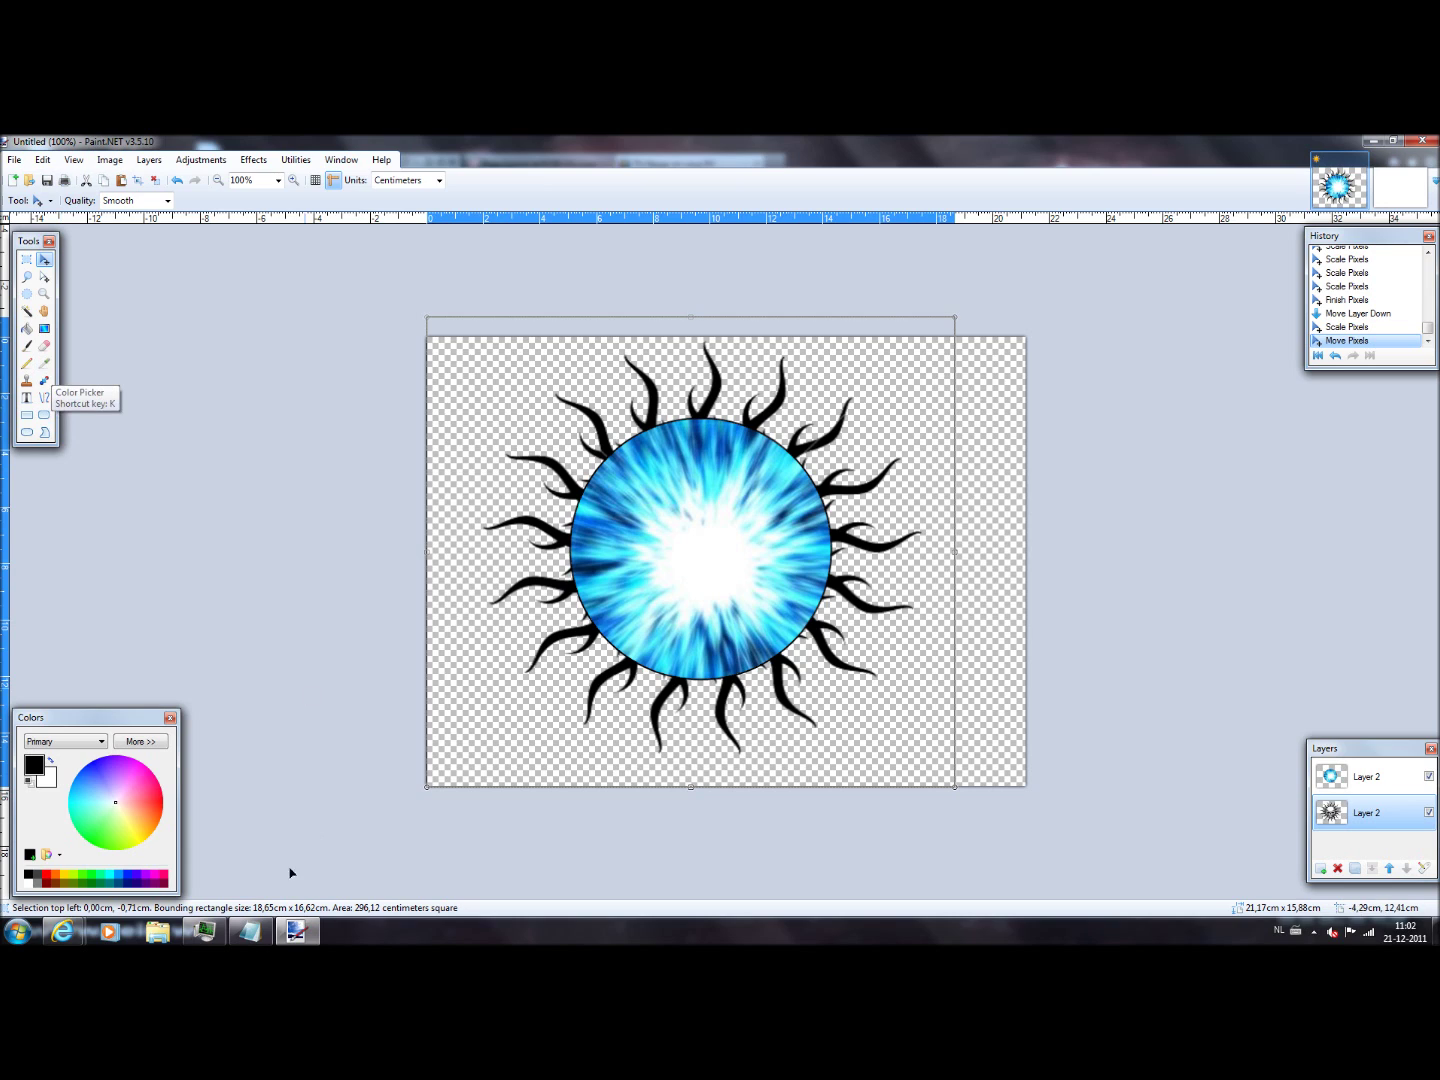
# Switch to Kladblok, add the line "well there are better ones" and return to Paint.NET.
pyautogui.click(250, 931)
pyautogui.write('well there are better ones')
pyautogui.press('Return')
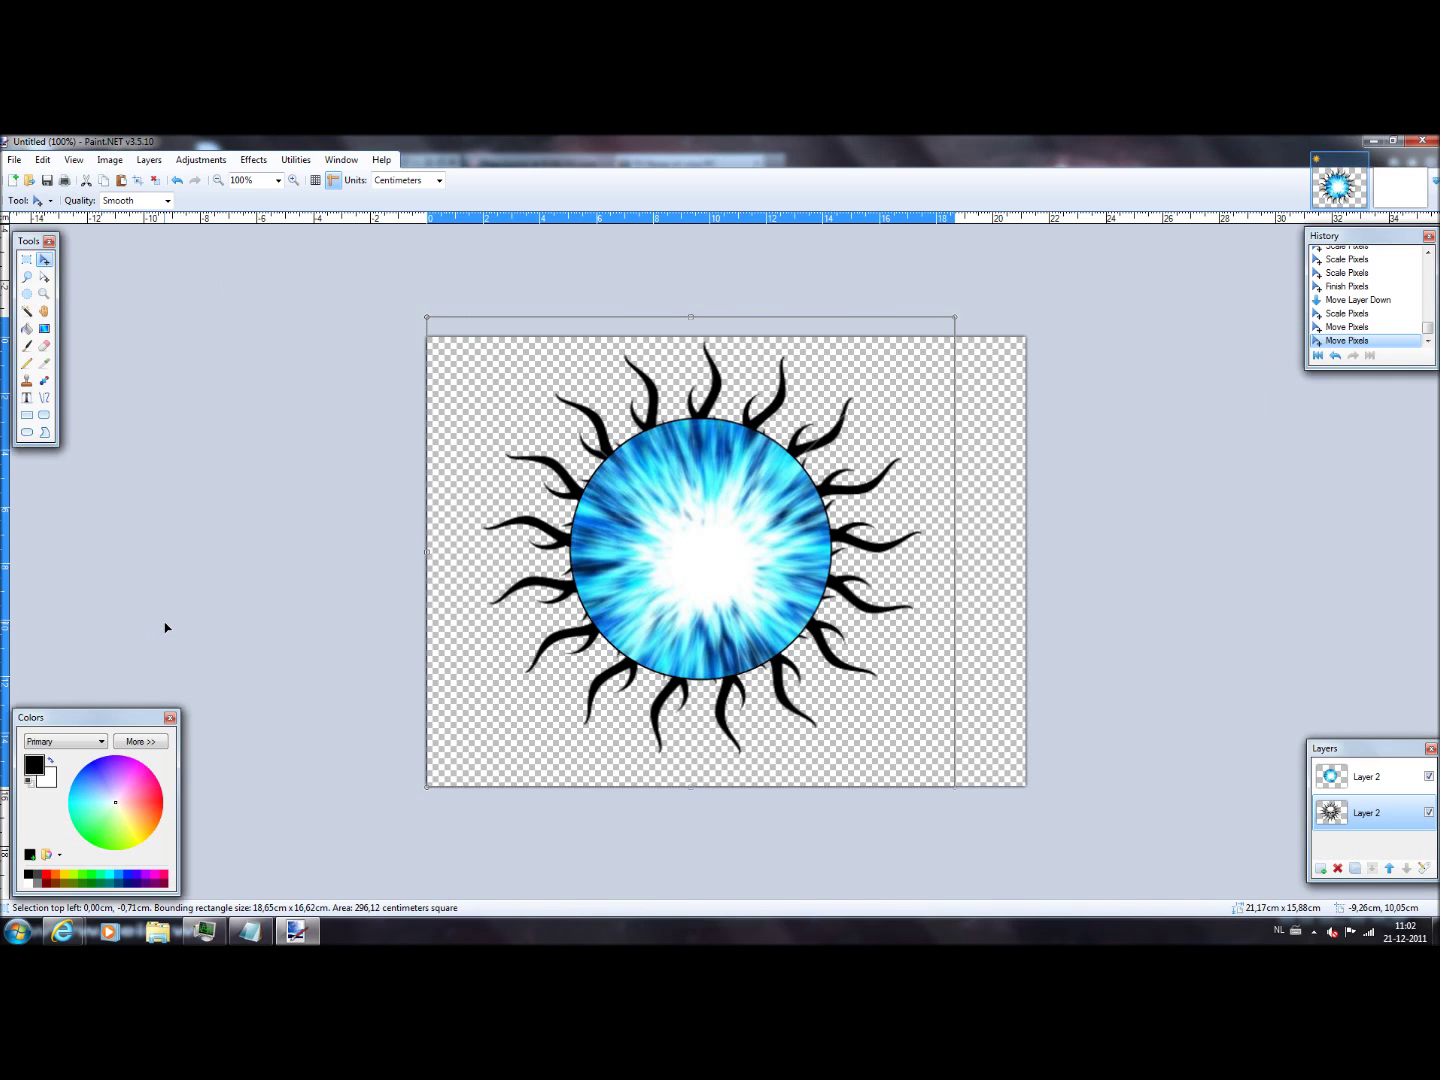
pyautogui.click(164, 627)
# Switch to Internet Explorer and go back from the TV Noop page to the Google image results for "tribal".
pyautogui.moveTo(73, 928)
pyautogui.click(250, 850)
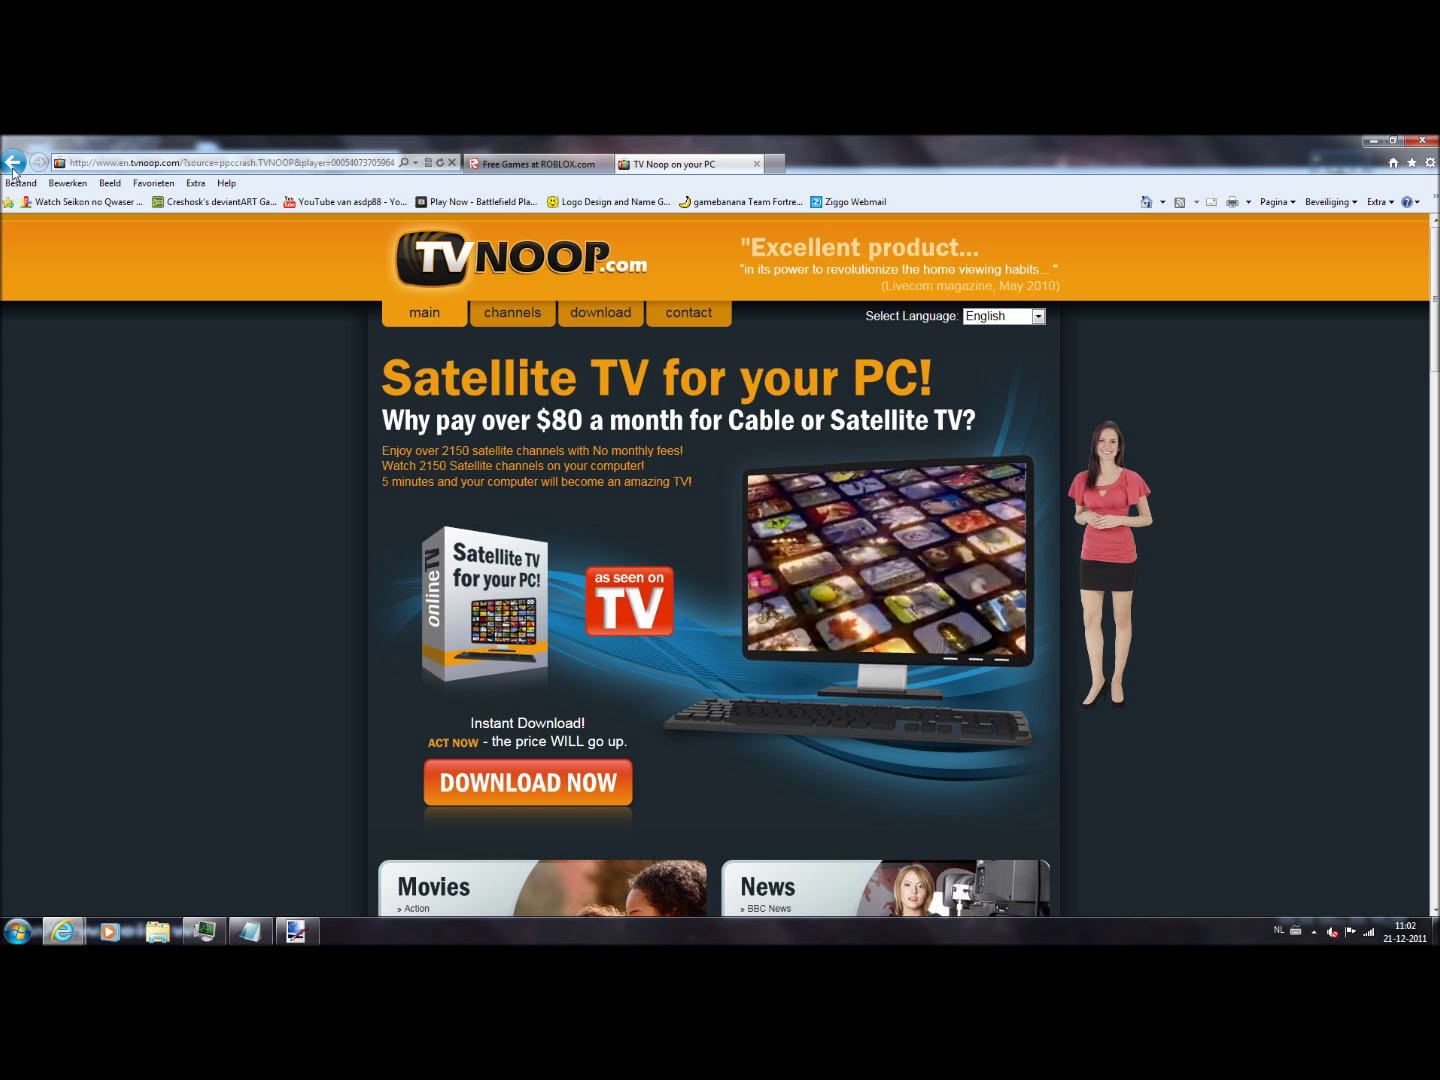
pyautogui.click(8, 162)
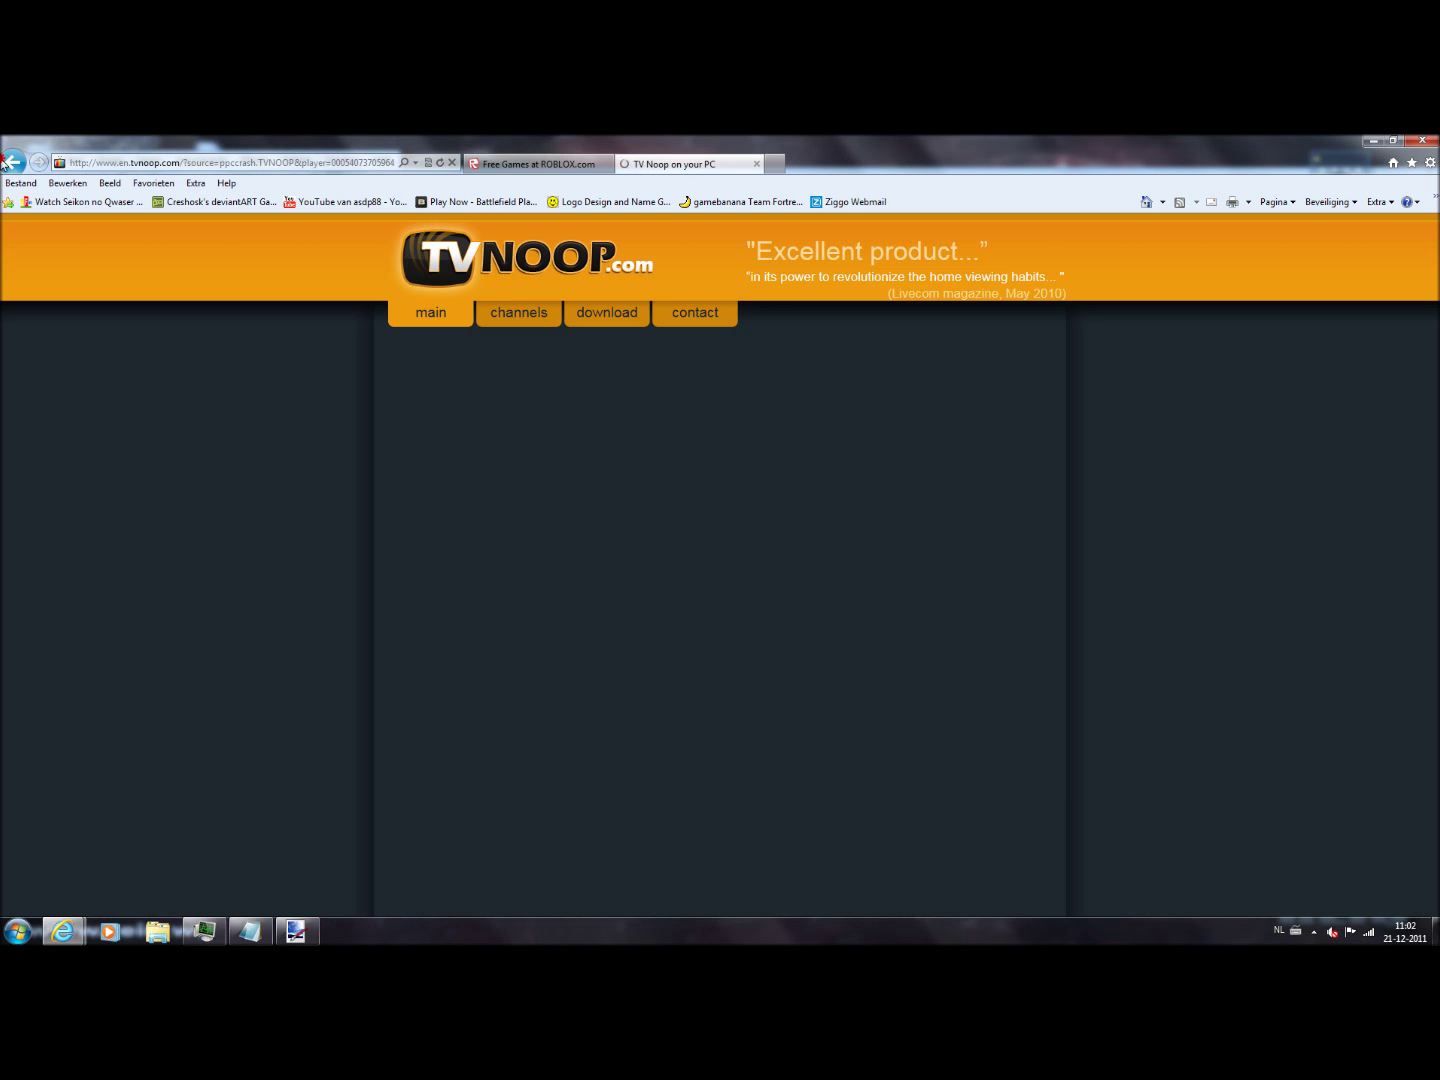
pyautogui.click(10, 162)
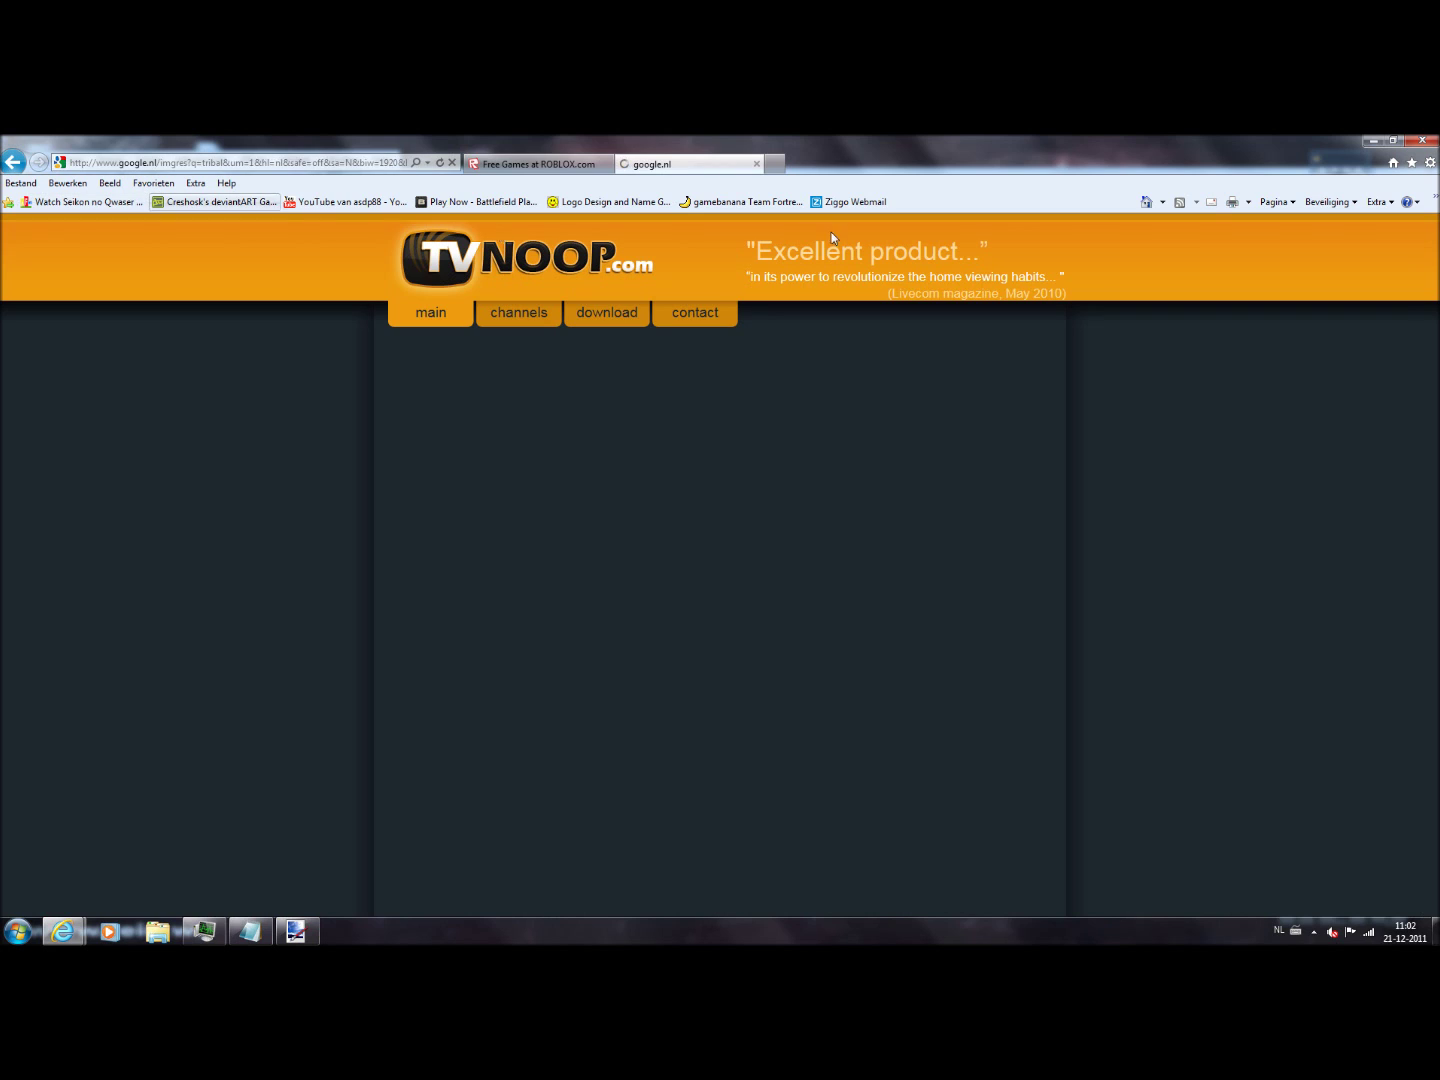
pyautogui.rightClick(10, 162)
pyautogui.press('Escape')
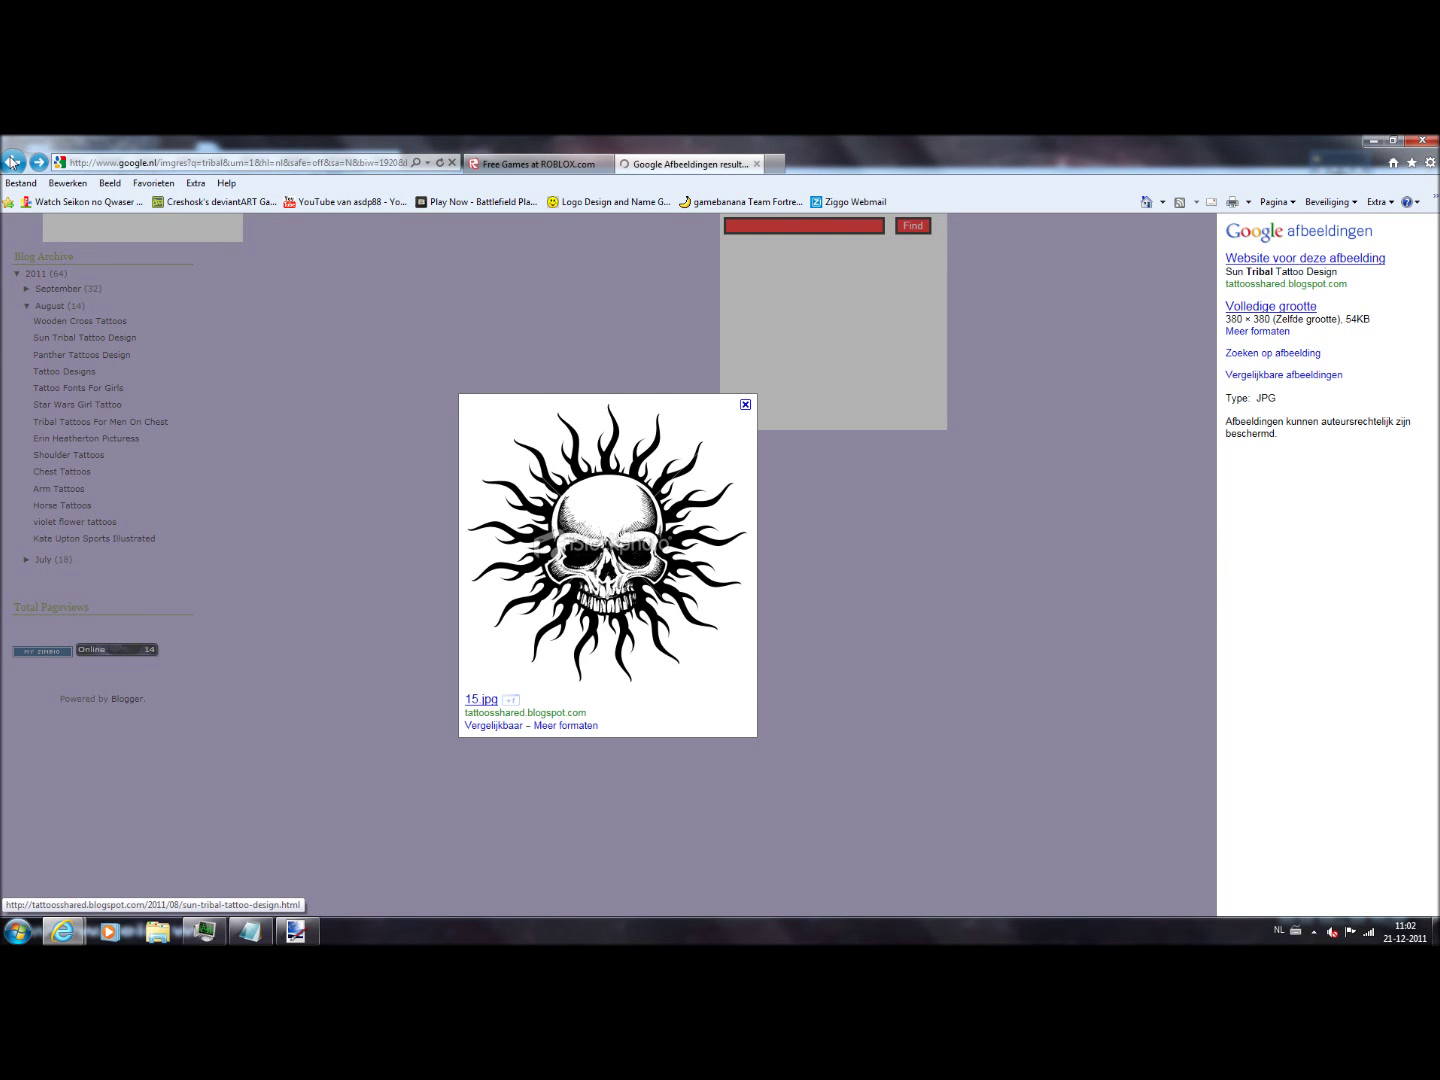
pyautogui.click(12, 162)
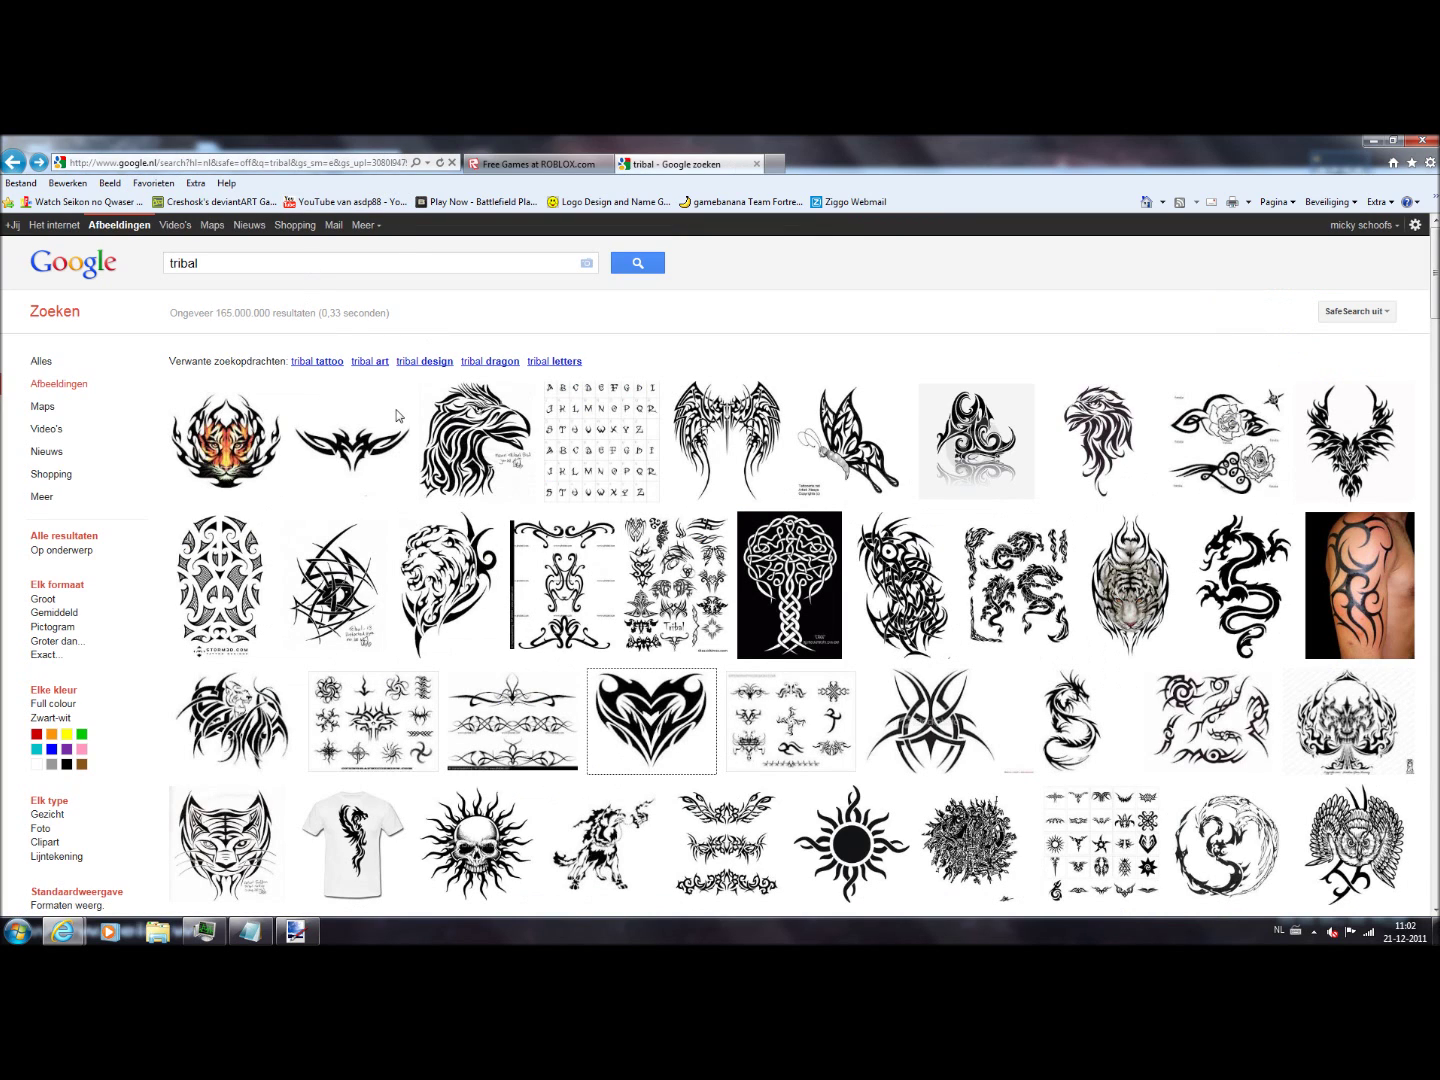
# Open the black spider-like tribal image tribal-004.gif from the second page of results and copy it.
pyautogui.scroll(-5, 561, 480)
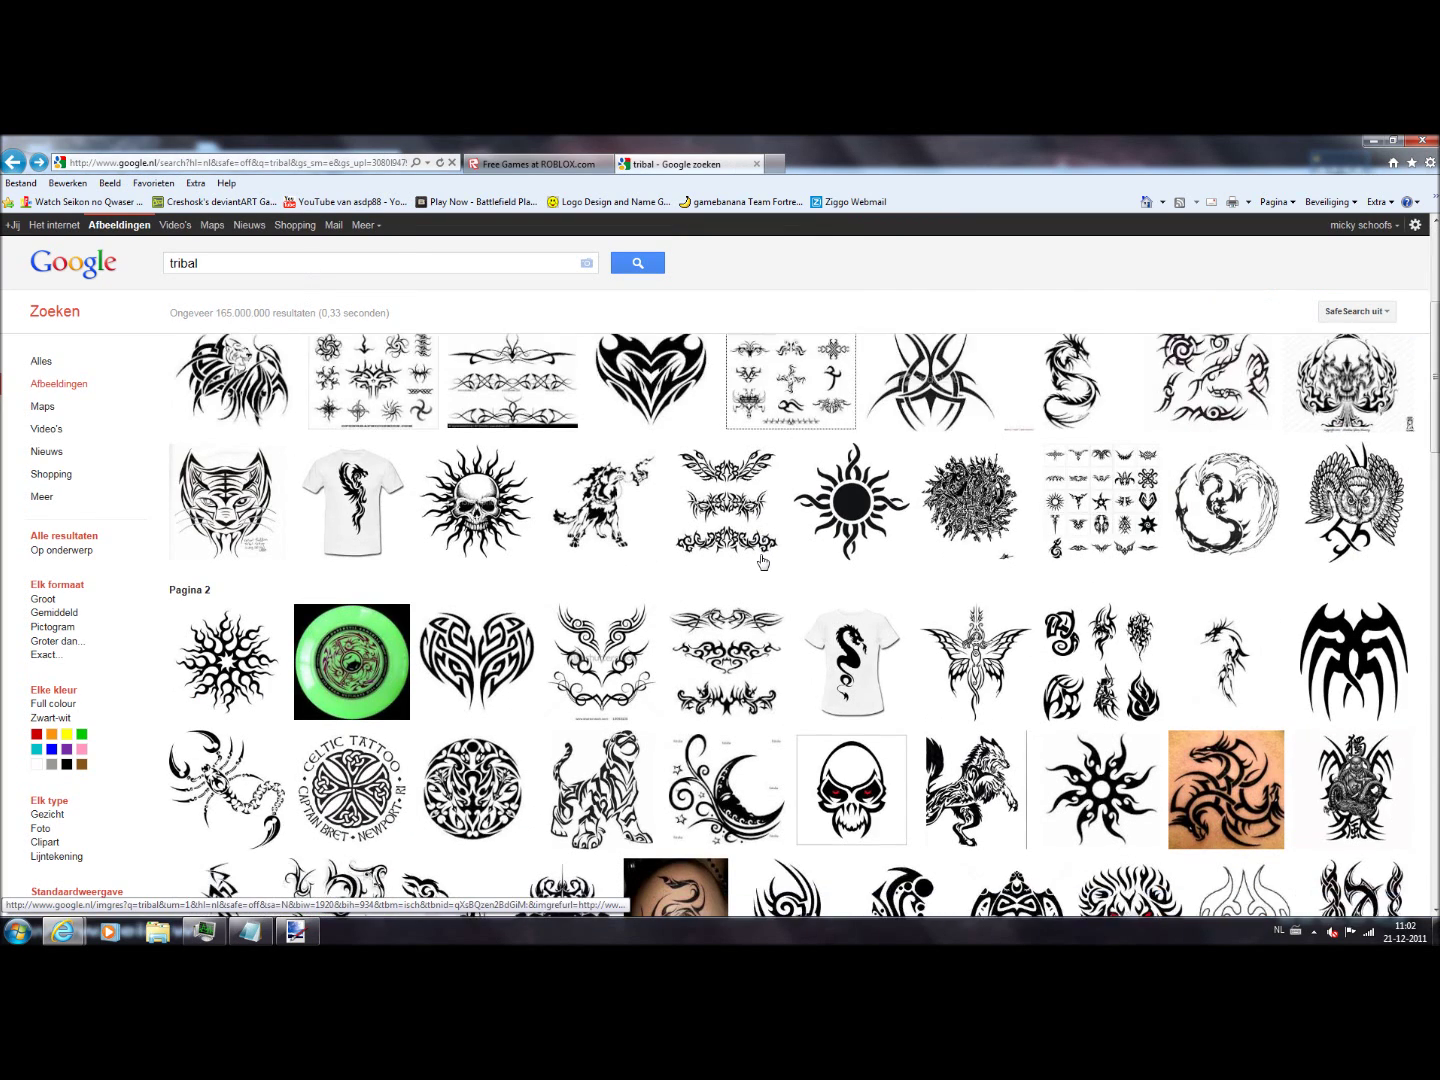
pyautogui.moveTo(1347, 468)
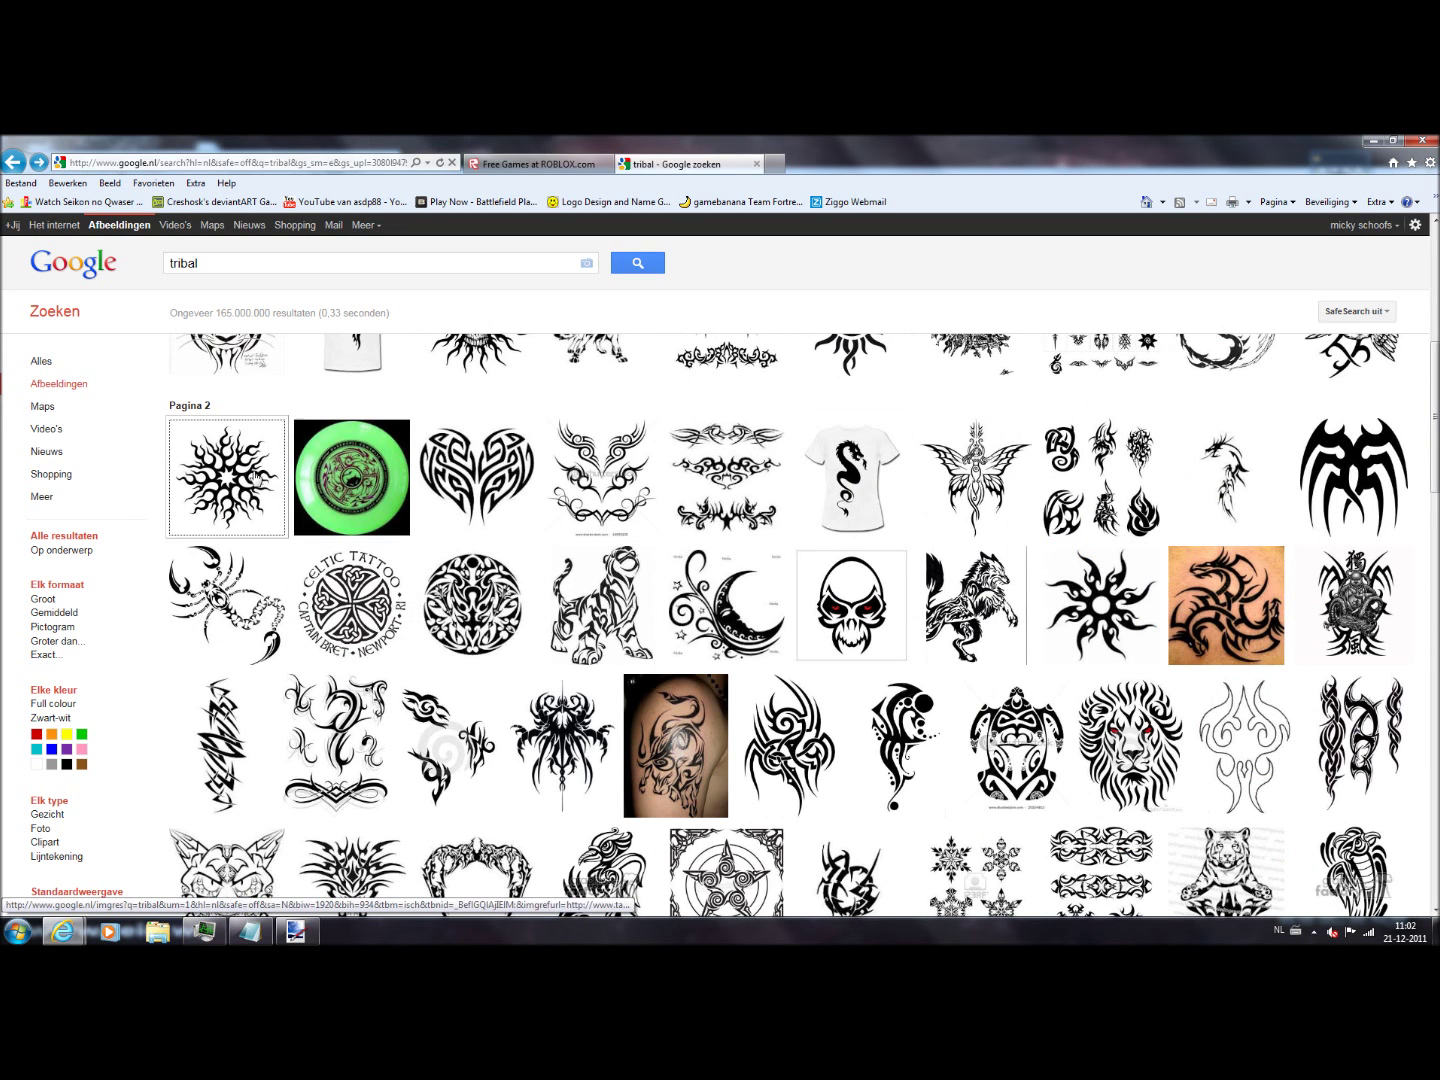
pyautogui.scroll(-1, 615, 805)
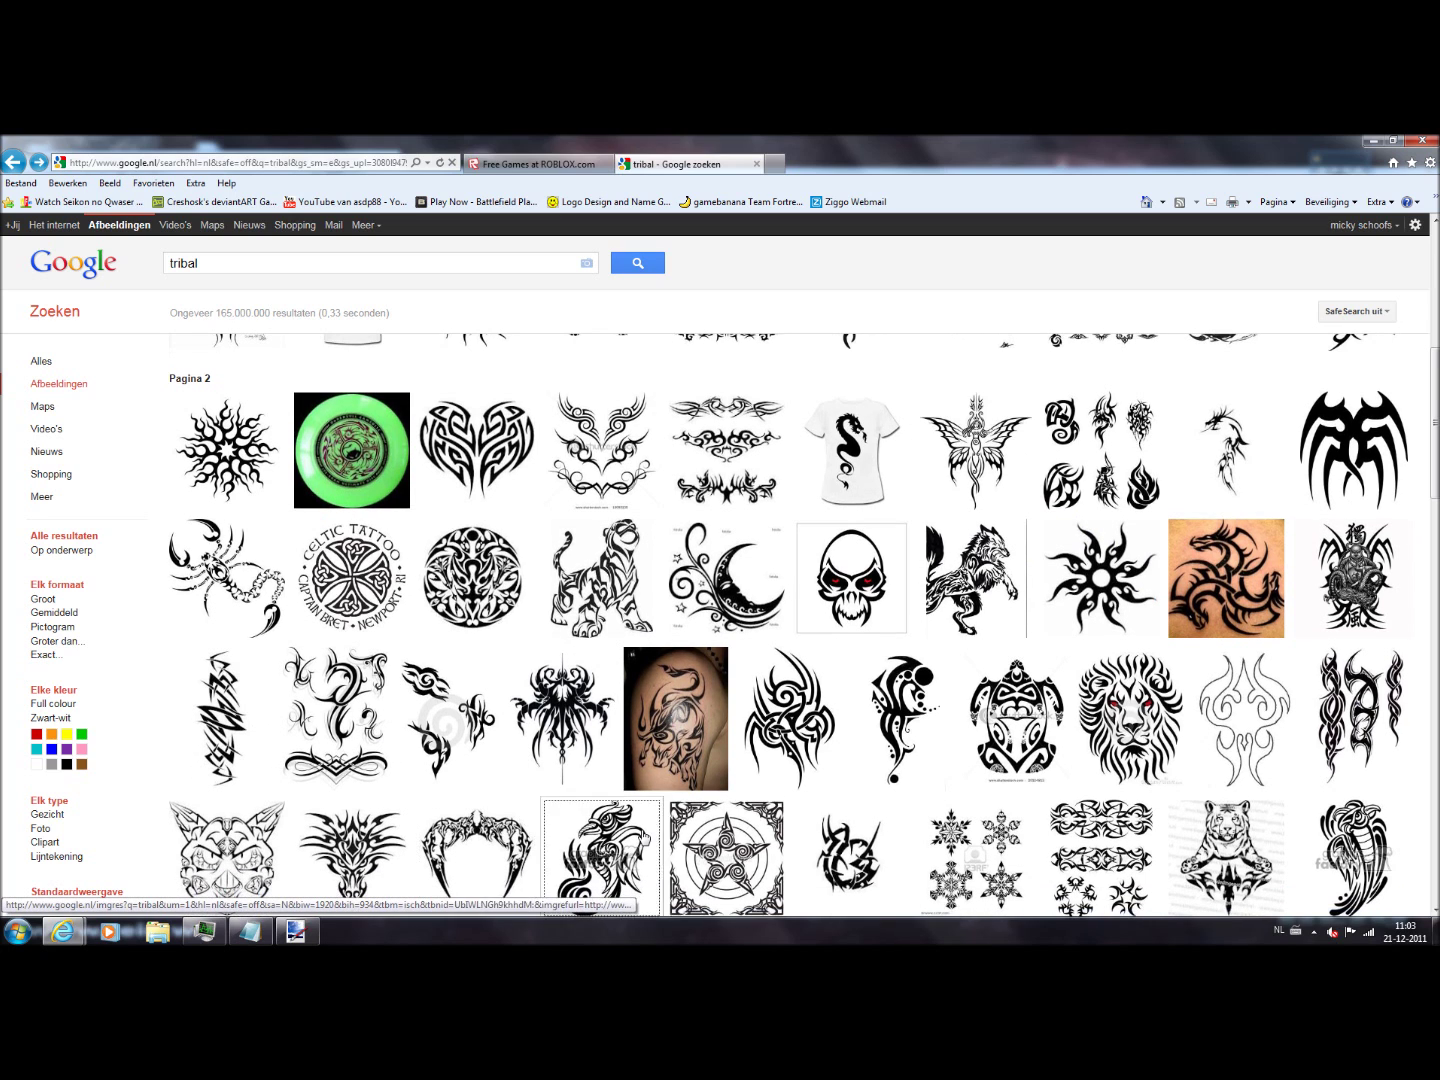
pyautogui.click(1364, 433)
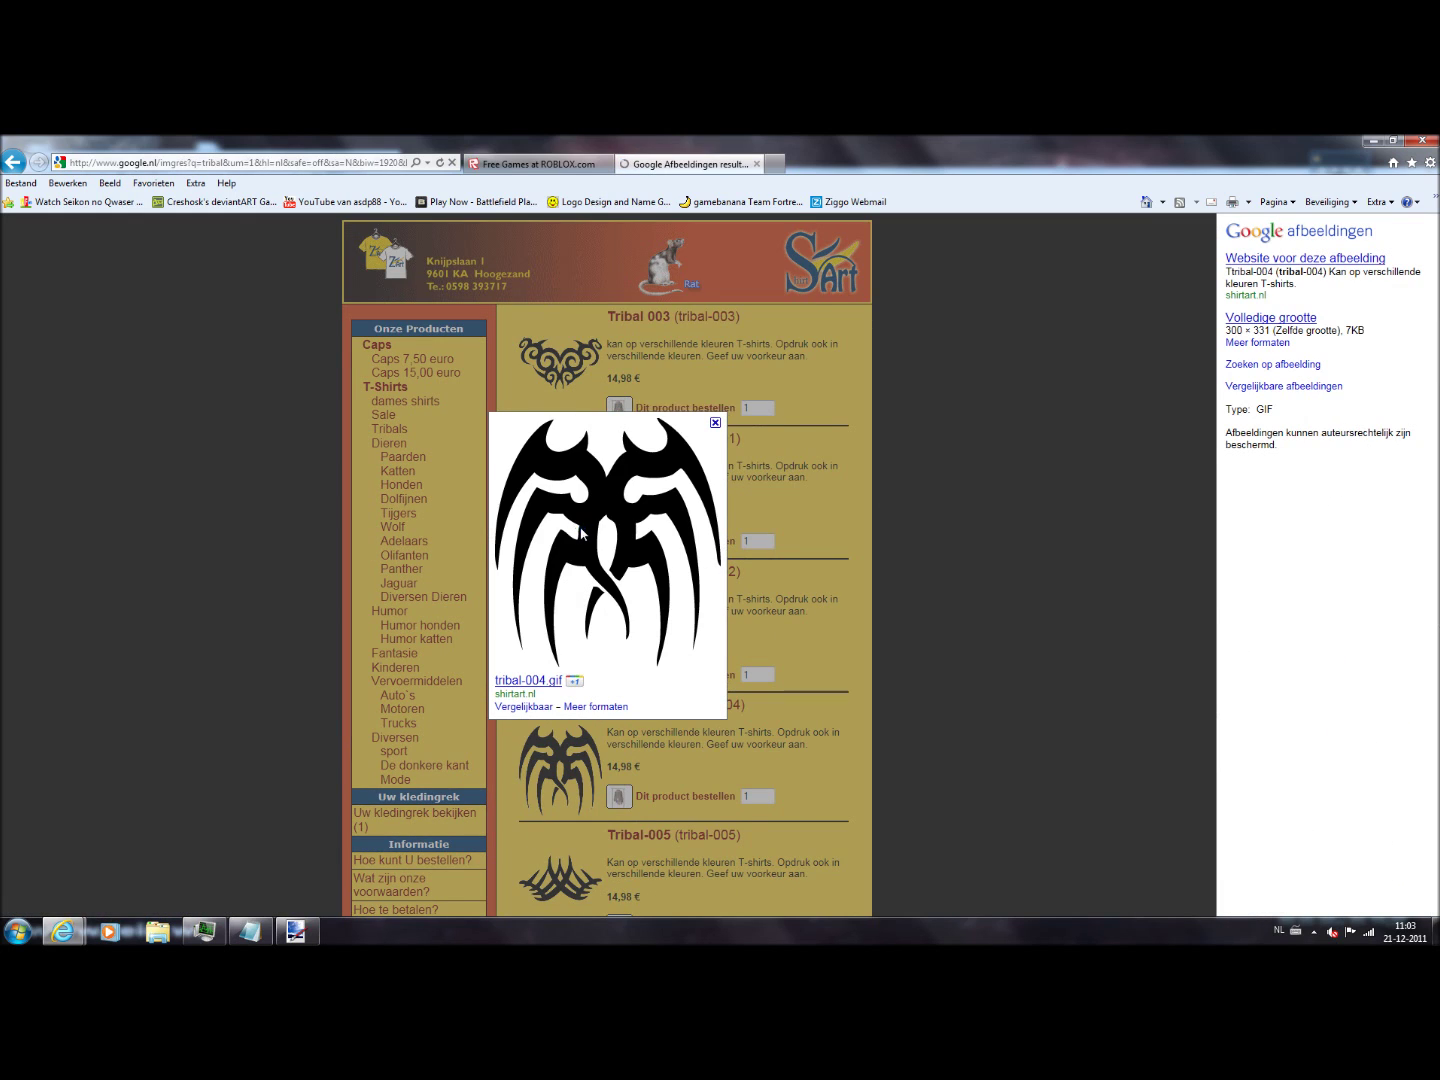
pyautogui.rightClick(581, 533)
pyautogui.click(636, 364)
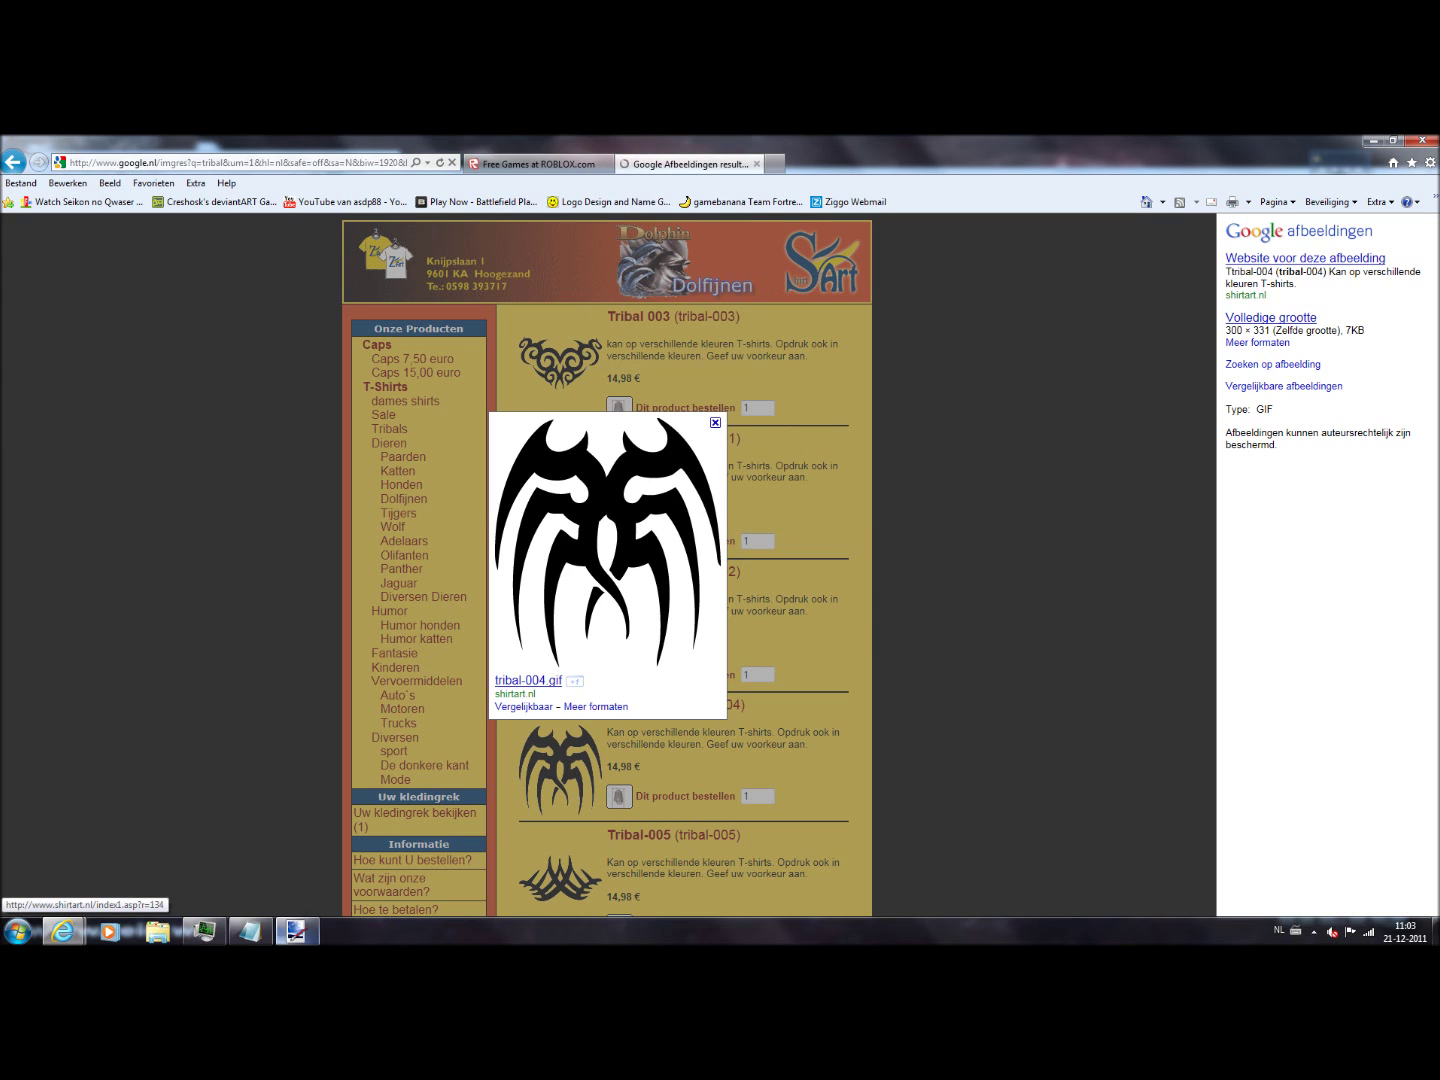
# In Paint.NET, replace the skull on the lower layer with the copied tribal image, centred behind the lower part of the circle.
pyautogui.click(296, 931)
pyautogui.press('Delete')
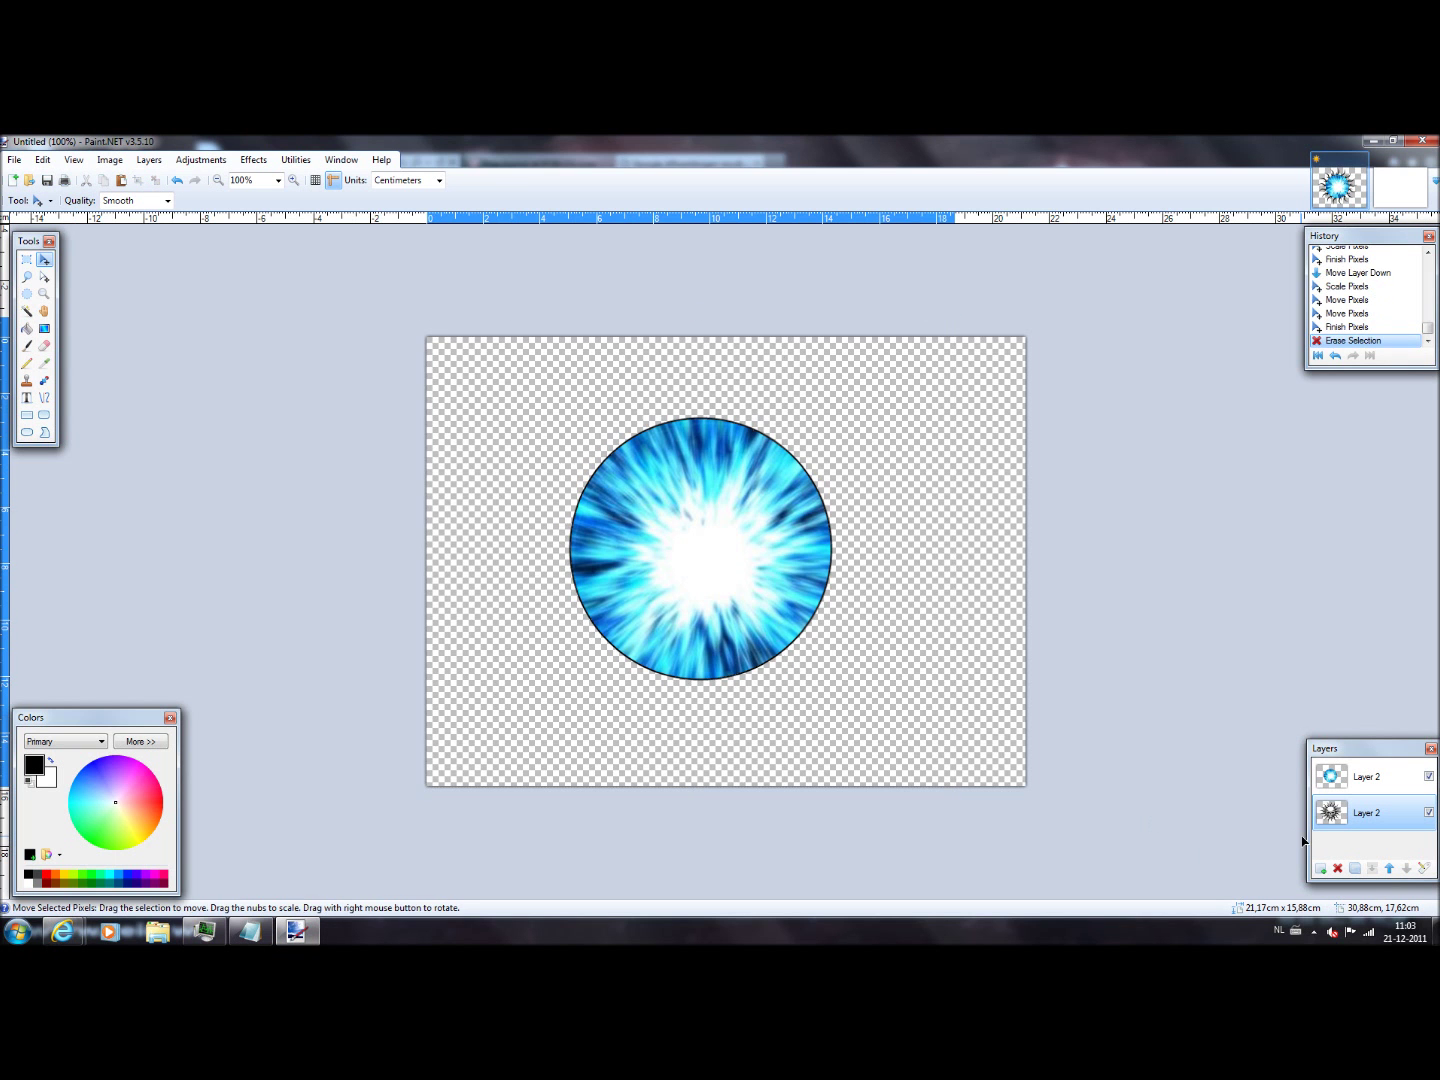
pyautogui.hotkey('ctrl', 'v')
pyautogui.moveTo(559, 441); pyautogui.dragTo(724, 603)
pyautogui.moveTo(722, 604); pyautogui.dragTo(720, 605)
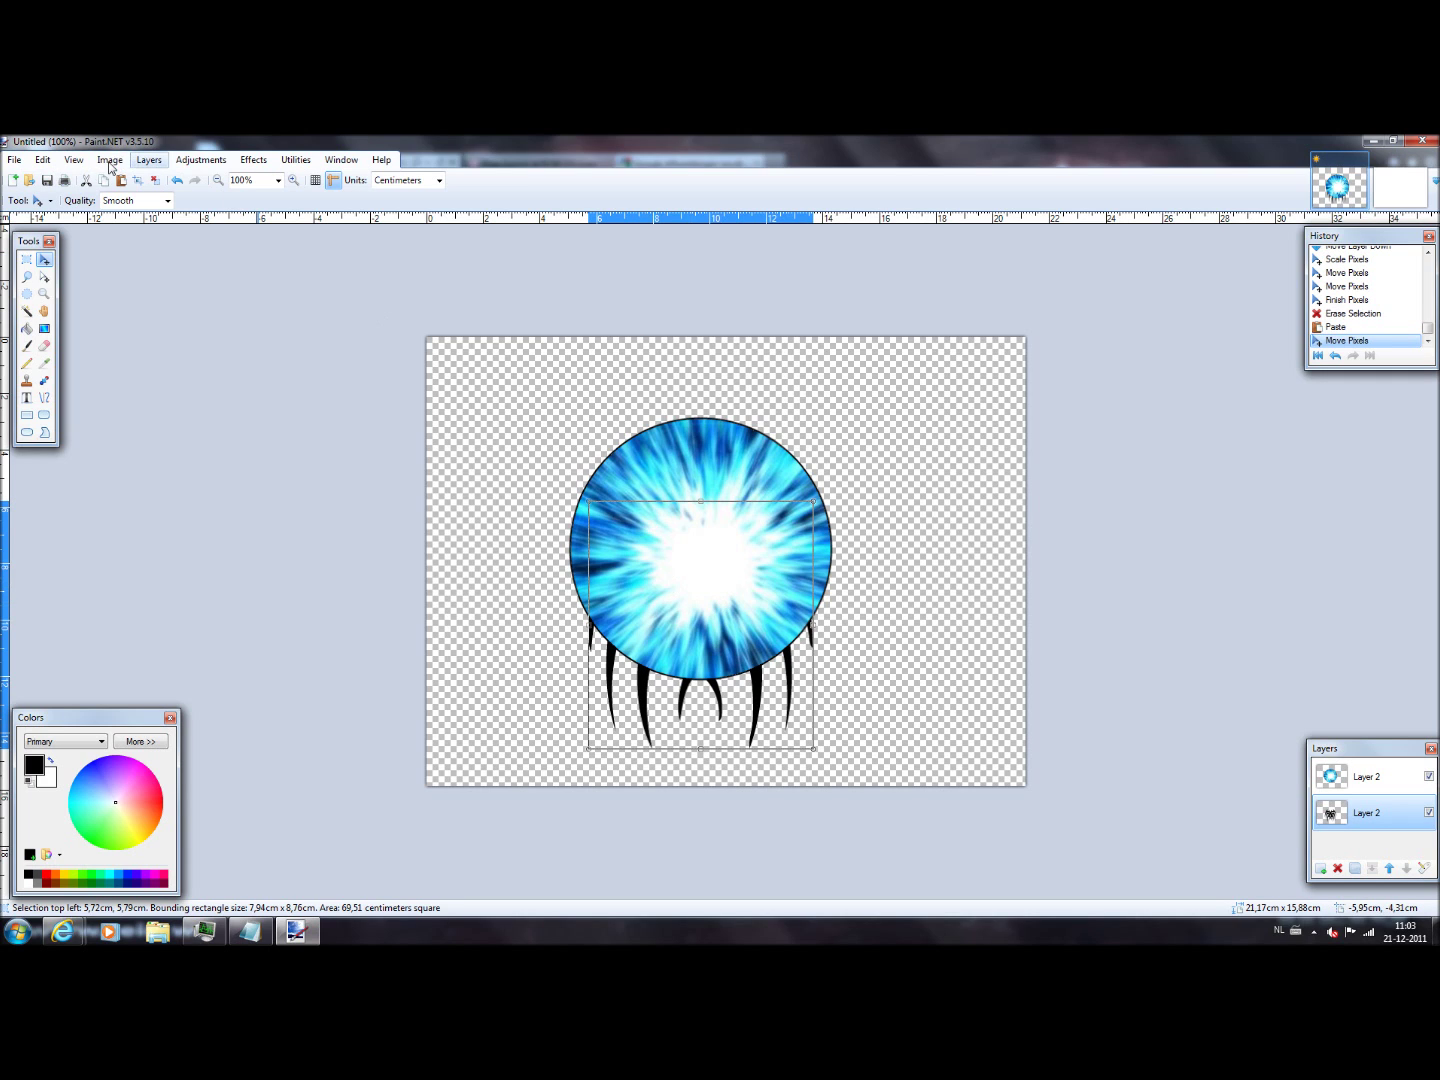
# Flip the tribal layer vertically and move its whole content up about 1 cm so the spikes extend above the circle.
pyautogui.click(150, 166)
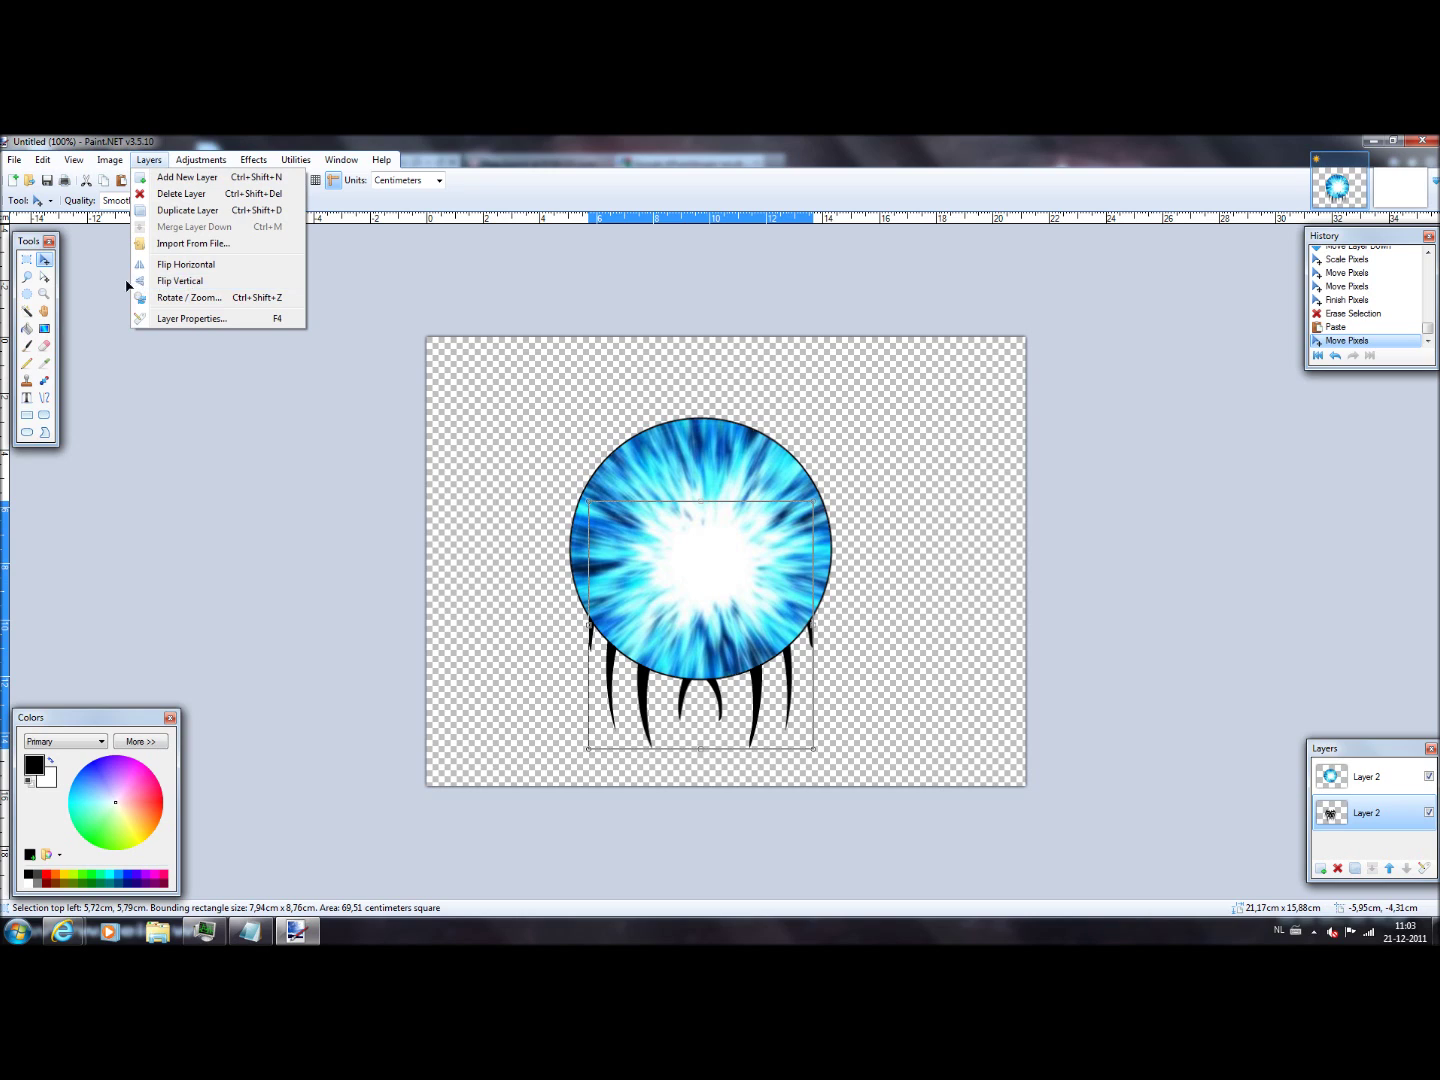
pyautogui.click(184, 283)
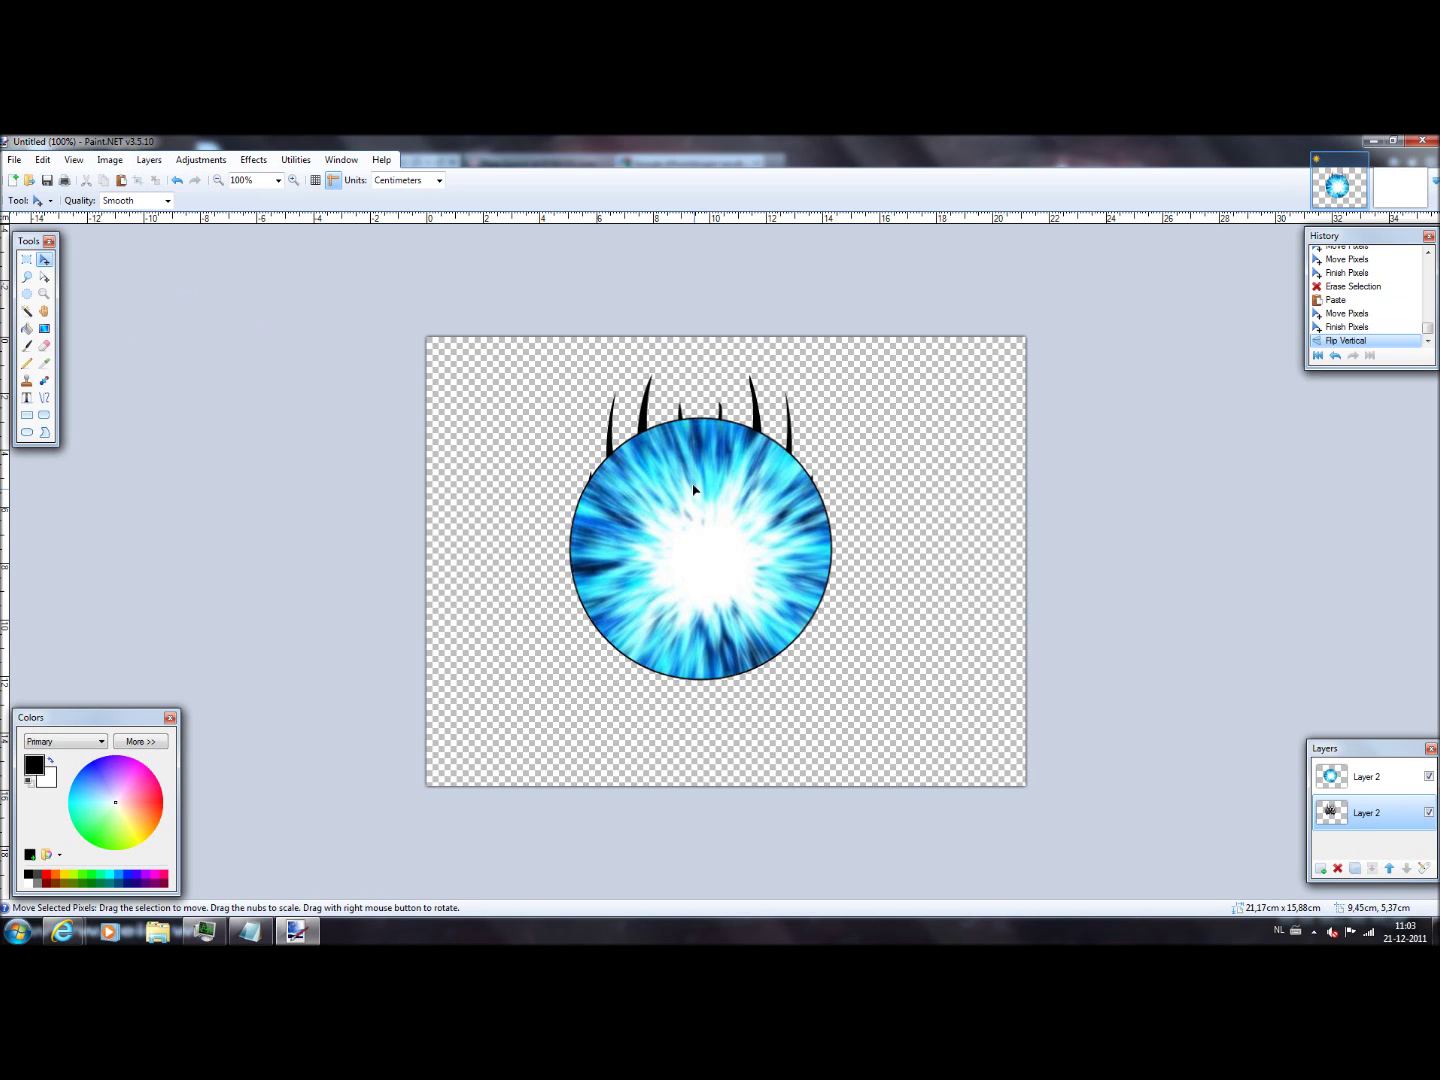
pyautogui.hotkey('ctrl', 'a')
pyautogui.moveTo(715, 497)
pyautogui.mouseDown()
pyautogui.moveTo(719, 428)
pyautogui.moveTo(715, 489)
pyautogui.mouseUp()
# Widen the selected tribal layer on both sides to about 23.2 cm so the spikes spread evenly around the circle.
pyautogui.moveTo(428, 532); pyautogui.dragTo(410, 545)
pyautogui.moveTo(1027, 533); pyautogui.dragTo(1059, 533)
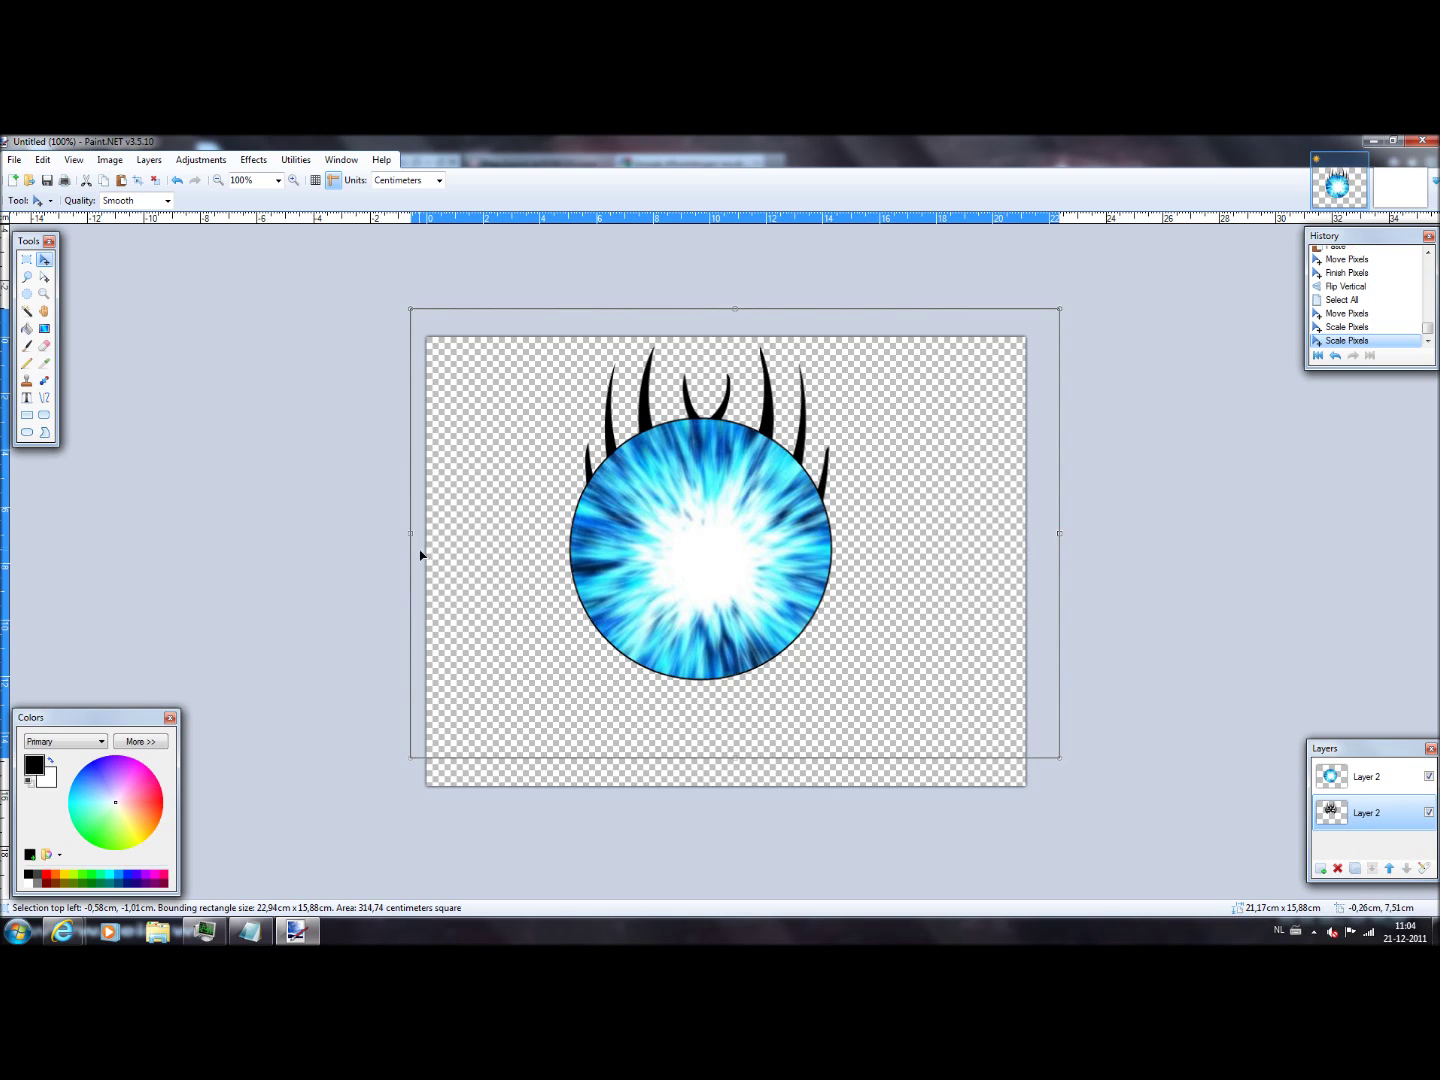
pyautogui.moveTo(410, 533); pyautogui.dragTo(398, 540)
# Switch to Kladblok and add the closing lines "great" and "see ya next vid :D".
pyautogui.click(255, 938)
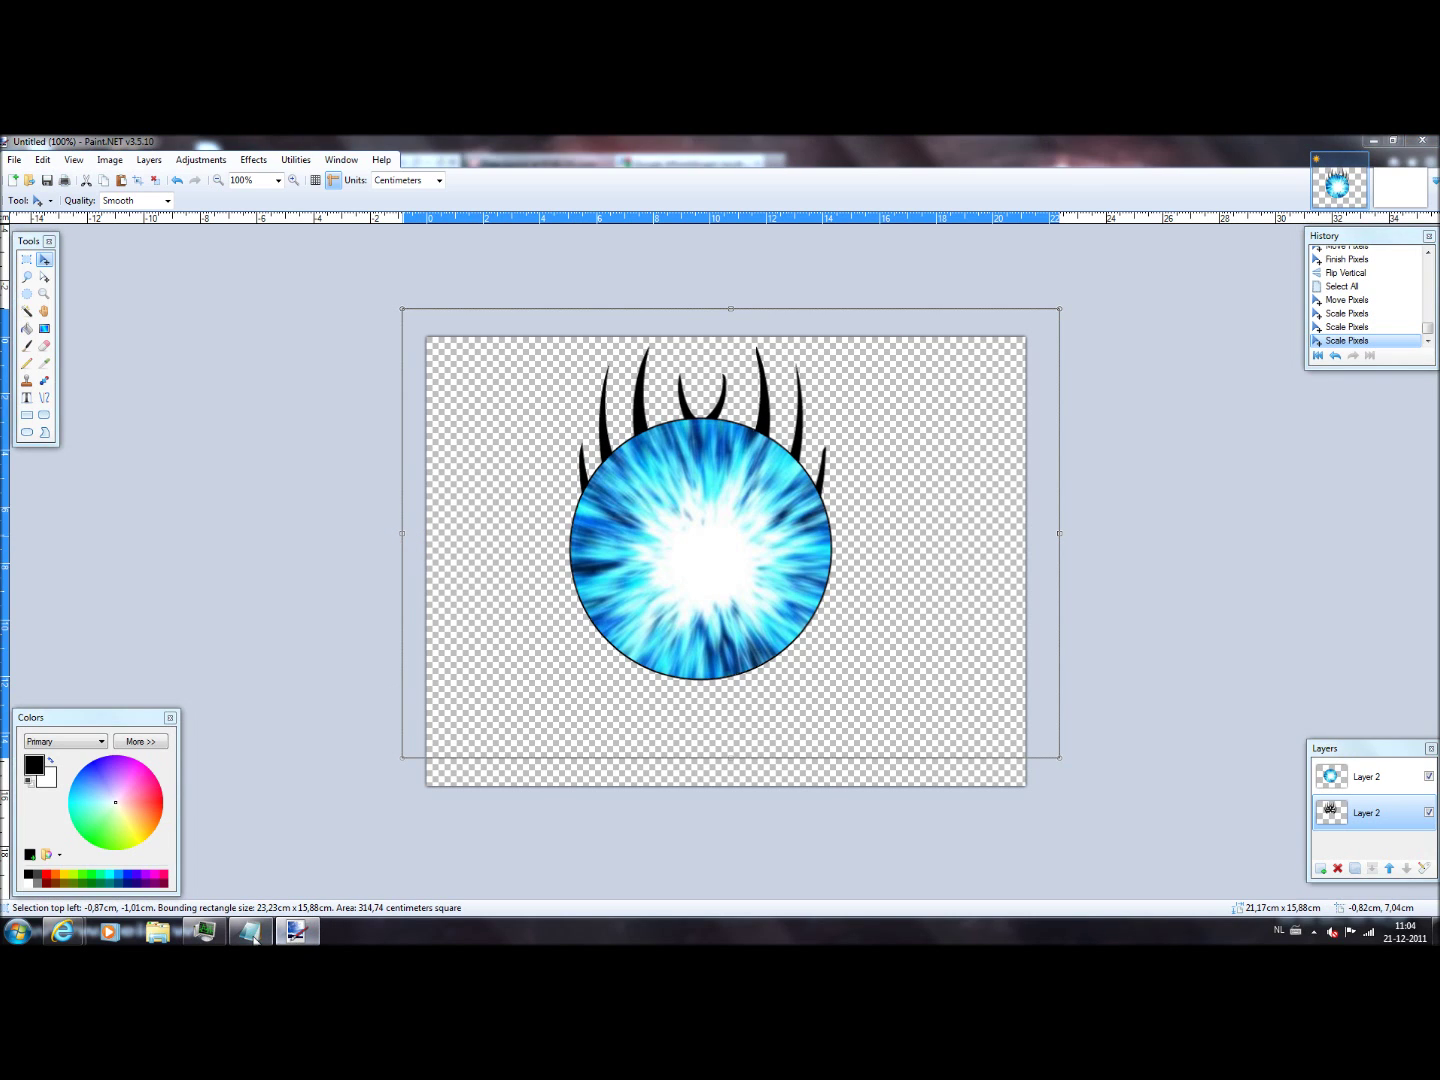
pyautogui.write('greay')
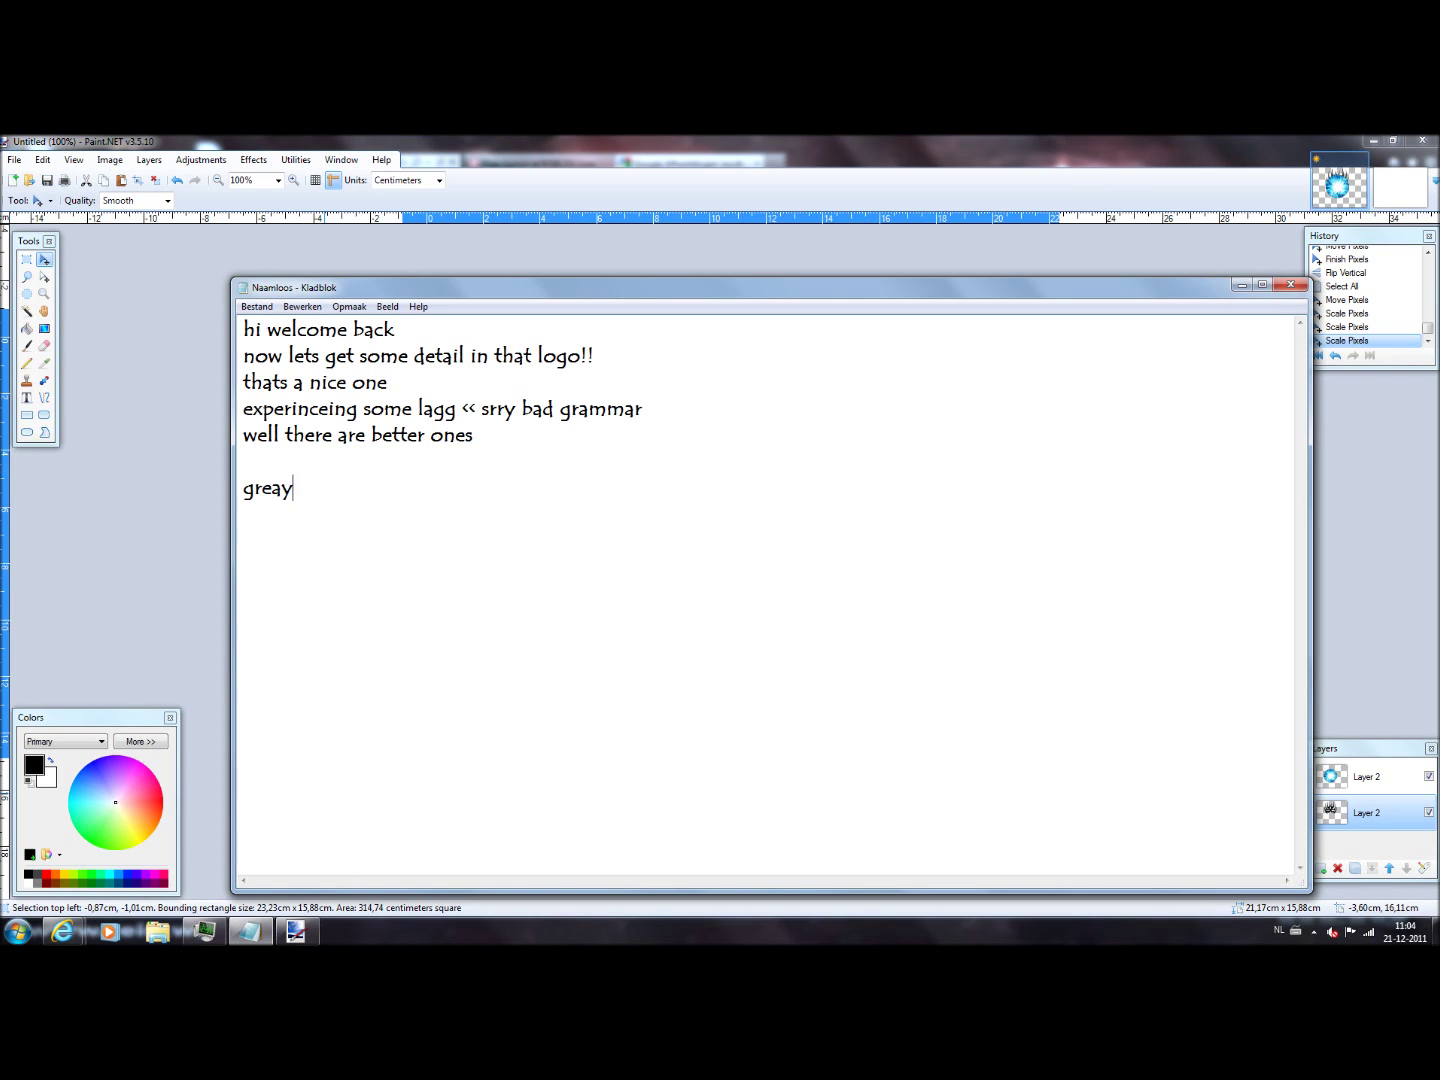
pyautogui.press('BackSpace')
pyautogui.write('t')
pyautogui.press('Return')
pyautogui.write('see ya next vid :D')
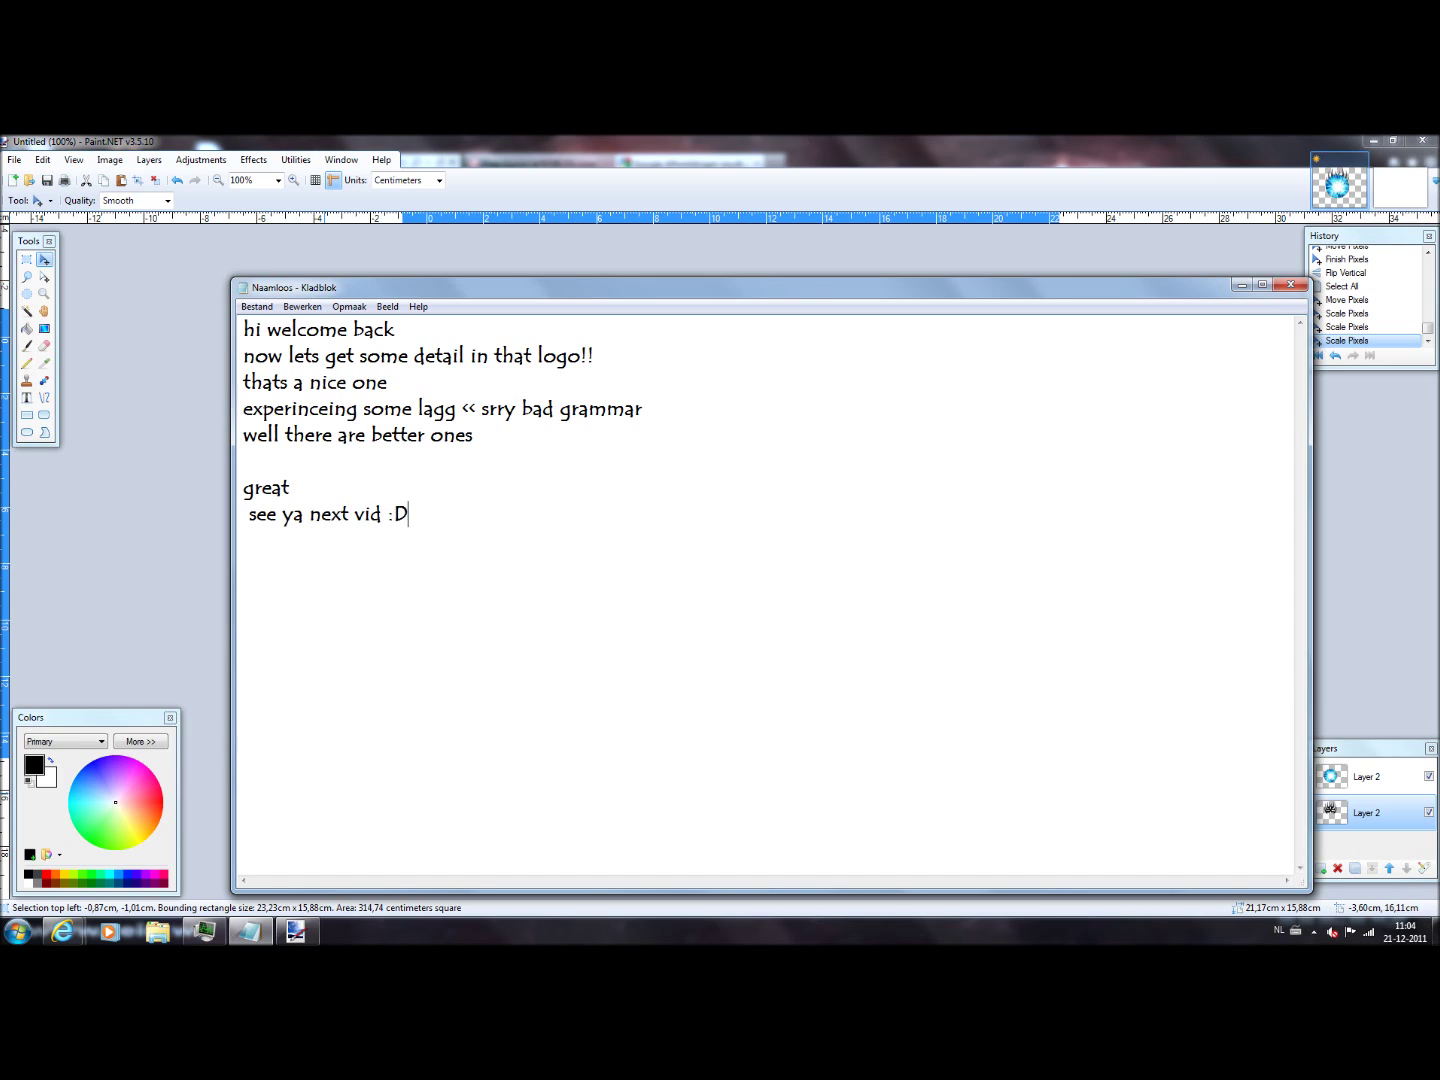